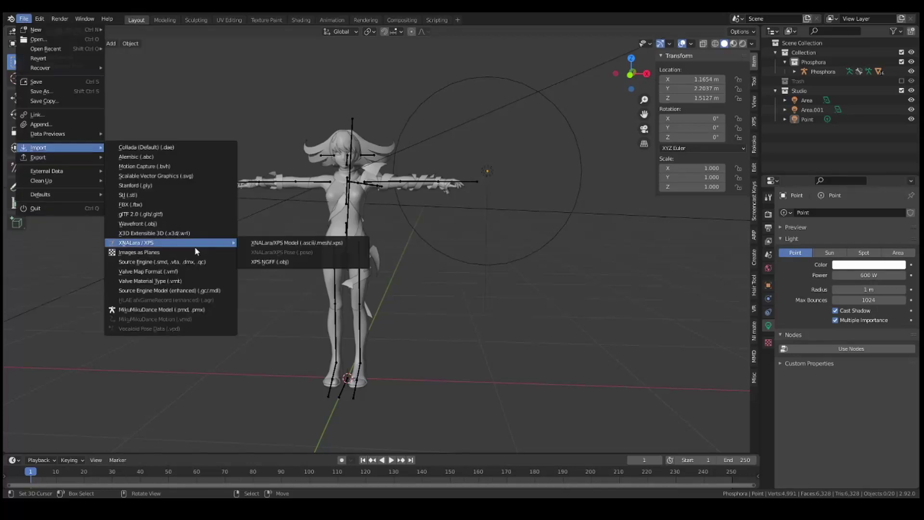
# Import the wooden chair model with the XNALara/XPS importer and select it.
pyautogui.click(197, 210)
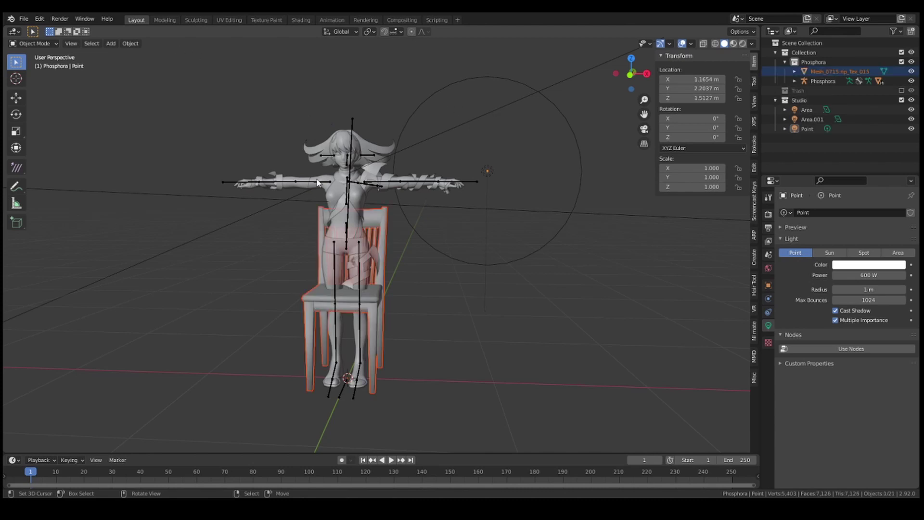
pyautogui.click(371, 241)
# Add a reference cube and snap its origin and position to the 3D cursor.
pyautogui.moveTo(443, 308); pyautogui.dragTo(337, 268, button='middle')
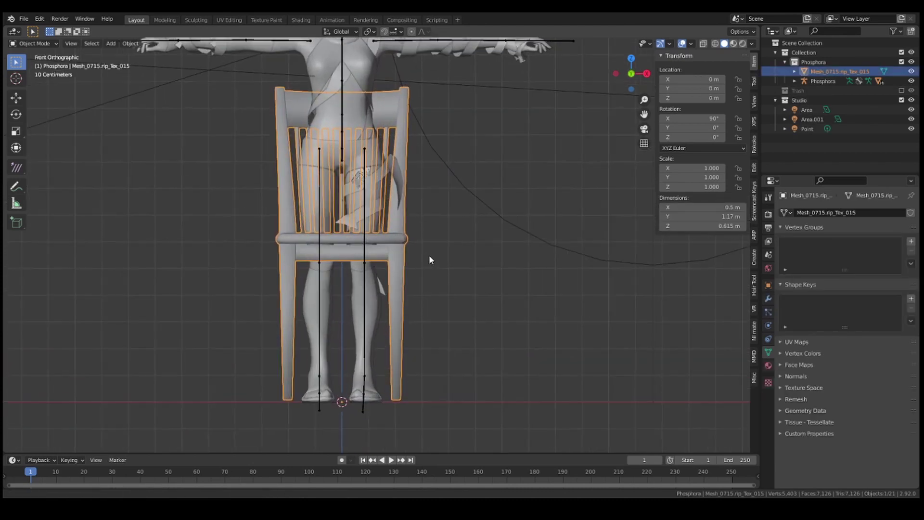
pyautogui.hotkey('shift', 'a')
pyautogui.click(440, 278)
pyautogui.press('KP_Decimal')
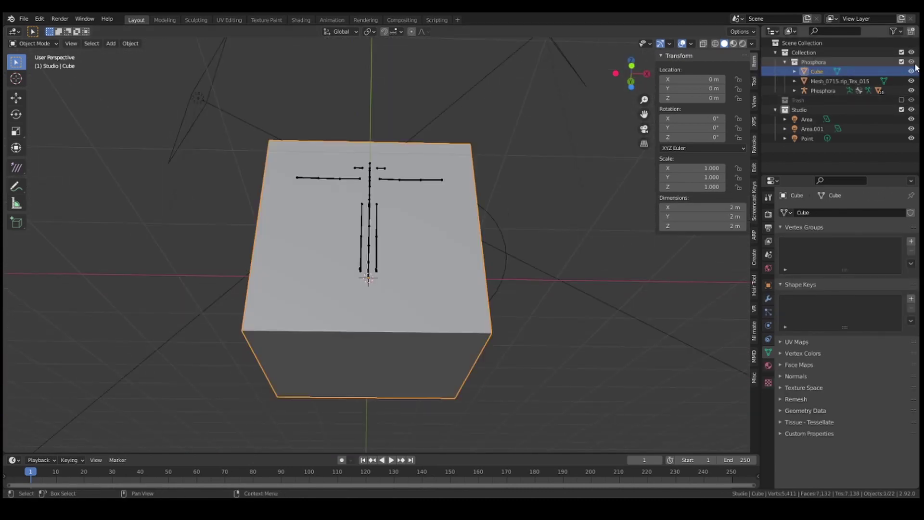
pyautogui.hotkey('shift', 's')
pyautogui.click(407, 397)
pyautogui.rightClick(407, 401)
pyautogui.click(448, 375)
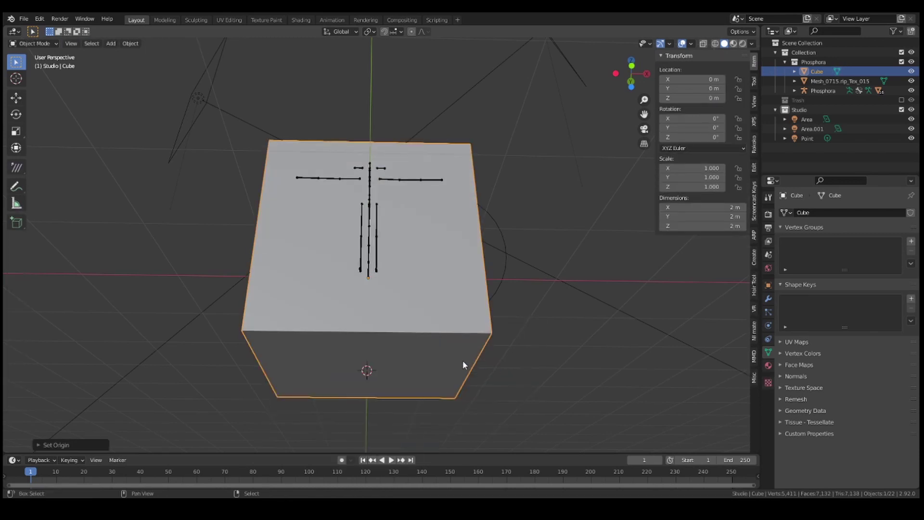
pyautogui.hotkey('shift', 's')
pyautogui.click(419, 401)
# Scale the reference cube down in front view, then select the chair to shrink it to about 0.77.
pyautogui.press('KP_1')
pyautogui.scroll(-3, 497, 165)
pyautogui.press('s')
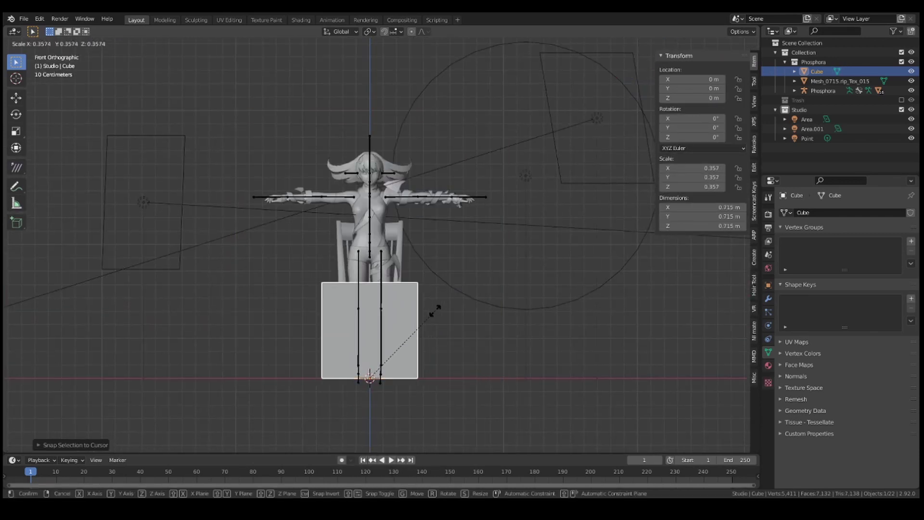
pyautogui.click(435, 309)
pyautogui.scroll(4, 435, 310)
pyautogui.press('s')
pyautogui.scroll(-2, 493, 329)
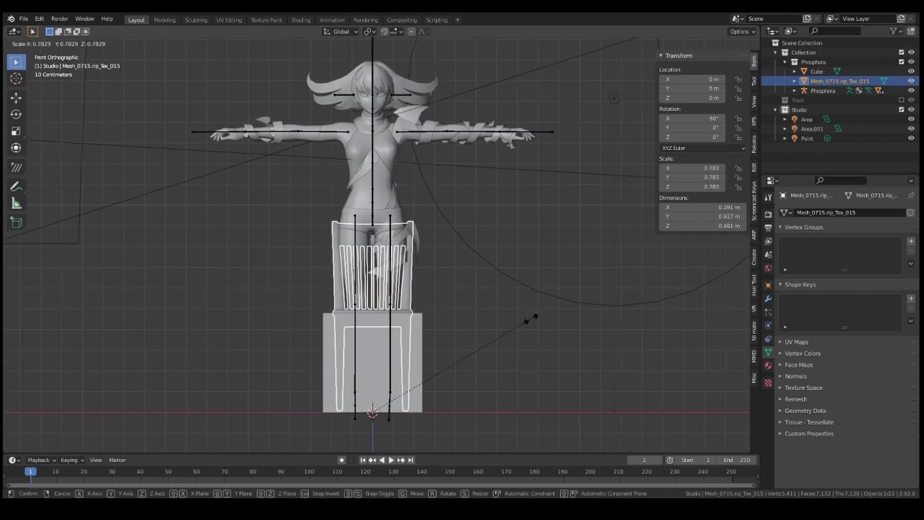
pyautogui.click(416, 319)
pyautogui.press('KP_3')
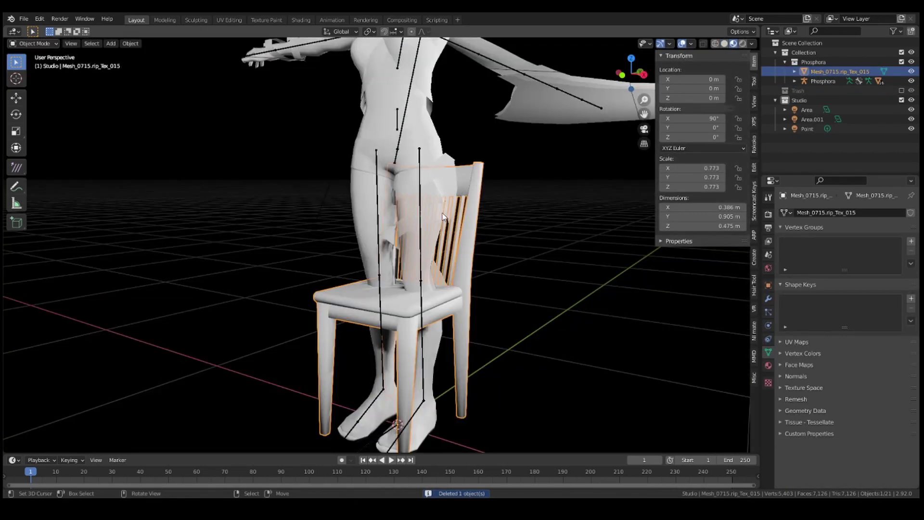
# Raise the thigh to horizontal and rotate the upper spine bone.
pyautogui.press('Escape')
pyautogui.press('a')
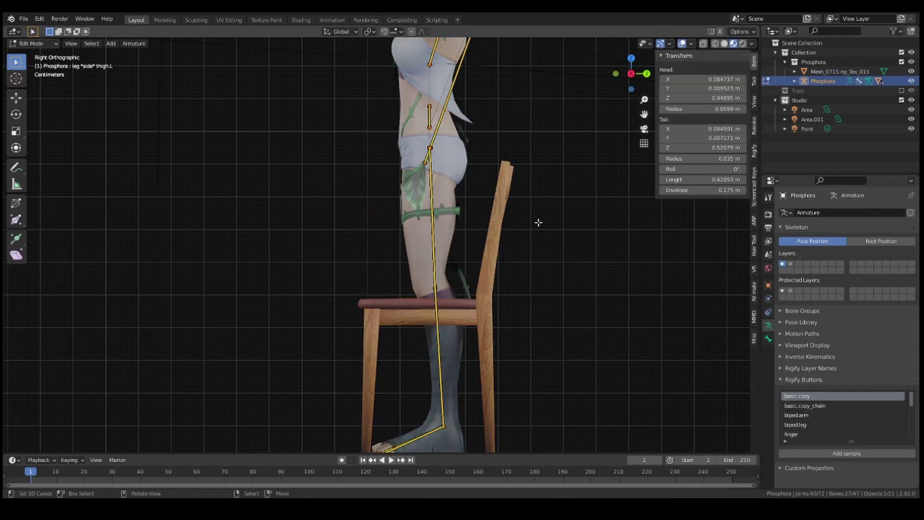
pyautogui.click(430, 257)
pyautogui.press('r')
pyautogui.click(348, 208)
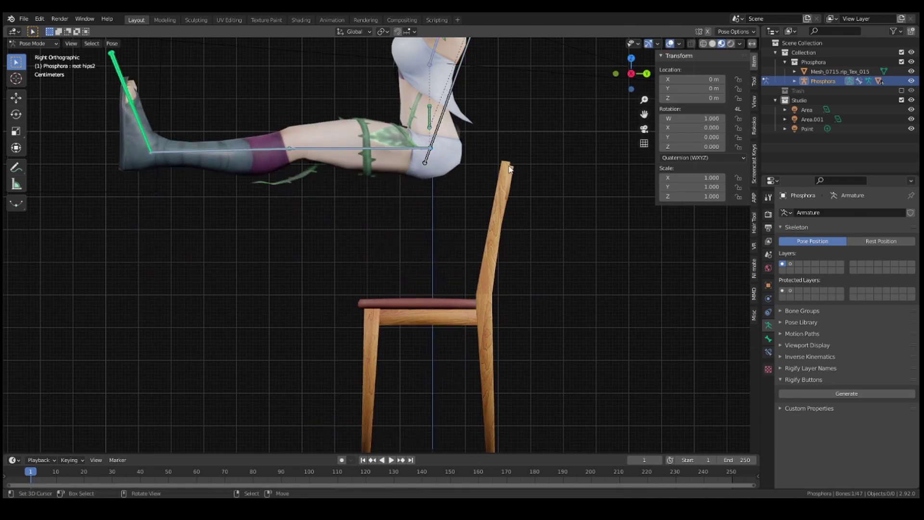
pyautogui.click(429, 112)
pyautogui.press('r')
pyautogui.click(424, 162)
pyautogui.moveTo(424, 162)
pyautogui.keyDown('shift'); pyautogui.mouseDown(button='middle')
pyautogui.moveTo(441, 268)
pyautogui.moveTo(336, 247)
pyautogui.moveTo(389, 175)
pyautogui.mouseUp(button='middle'); pyautogui.keyUp('shift')
# Bend the left thigh and knee into a seated position.
pyautogui.click(391, 175)
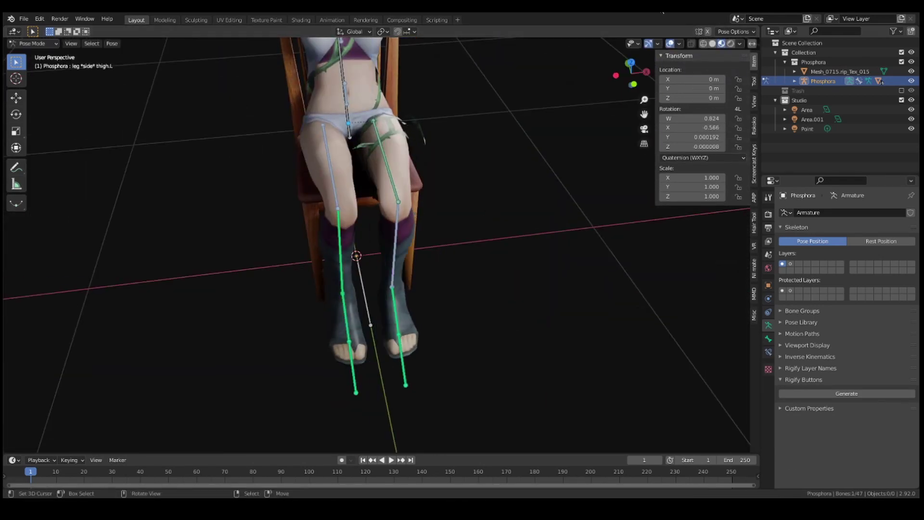
pyautogui.click(412, 159)
pyautogui.press('KP_1')
pyautogui.scroll(4, 435, 189)
pyautogui.click(417, 270)
pyautogui.press('r')
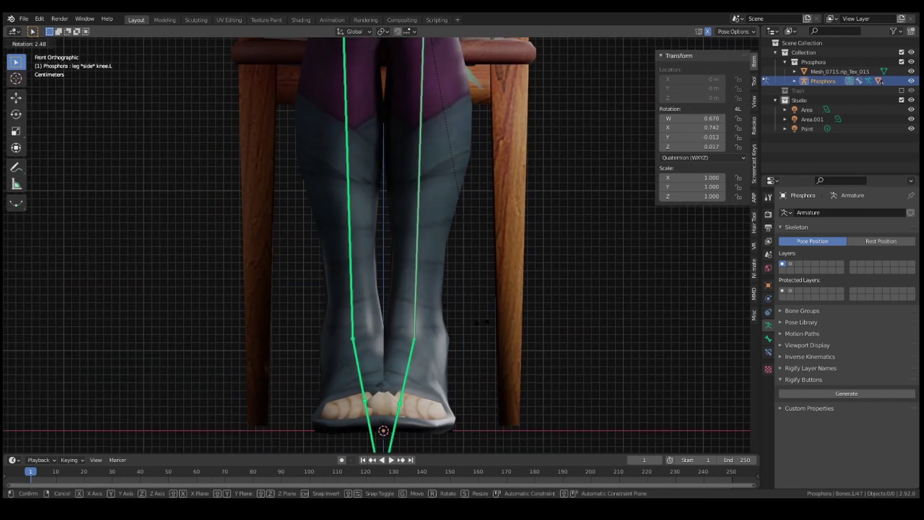
pyautogui.click(515, 397)
pyautogui.press('KP_3')
pyautogui.scroll(-4, 480, 251)
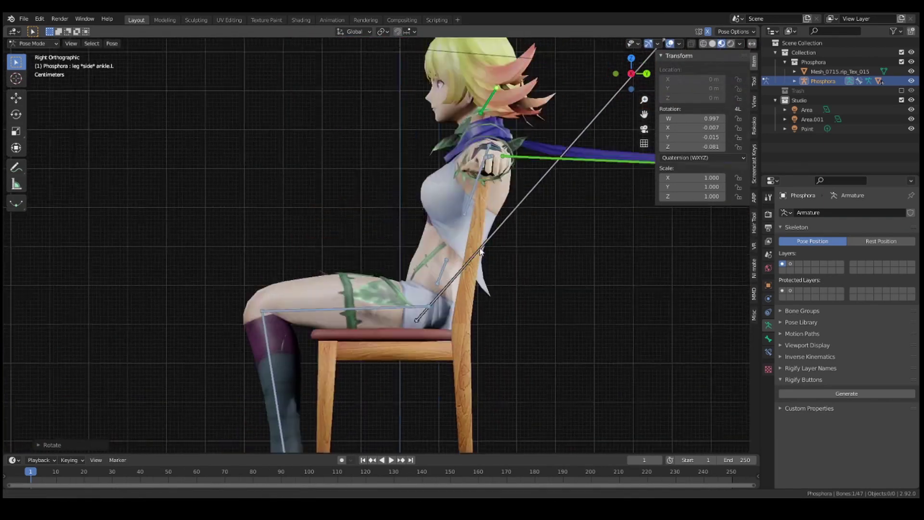
# Rotate the lower spine on the X axis and adjust the head bone.
pyautogui.click(450, 264)
pyautogui.moveTo(450, 265)
pyautogui.mouseDown(button='middle')
pyautogui.moveTo(599, 299)
pyautogui.moveTo(468, 310)
pyautogui.mouseUp(button='middle')
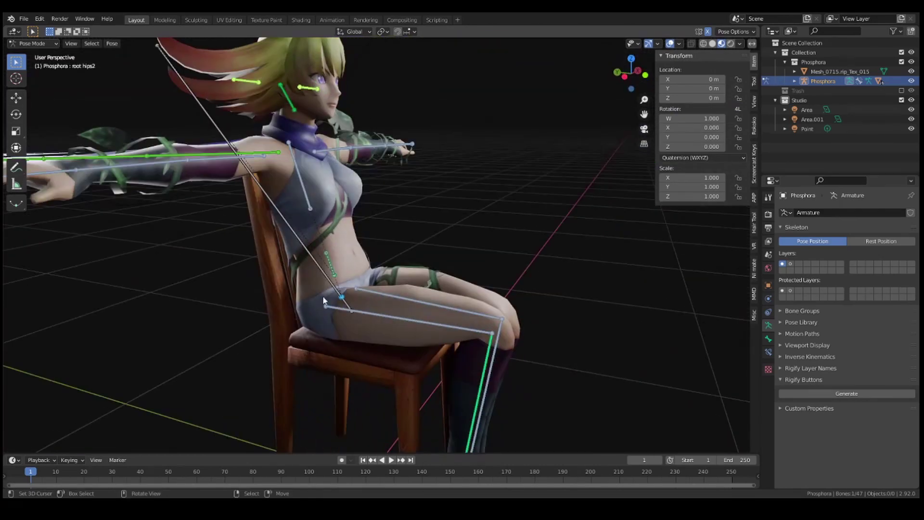
pyautogui.press('r')
pyautogui.press('x')
pyautogui.click(468, 309)
pyautogui.press('KP_3')
pyautogui.click(463, 159)
pyautogui.scroll(3, 432, 280)
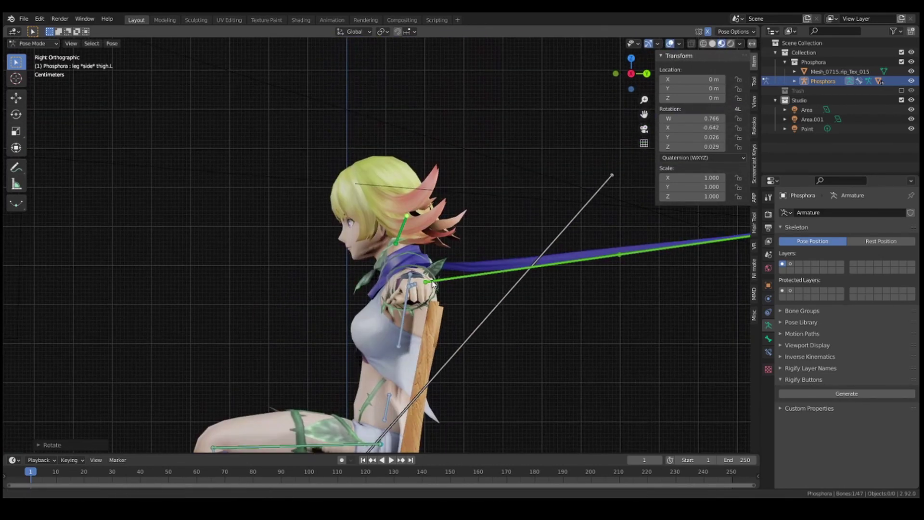
pyautogui.press('r')
pyautogui.click(502, 253)
pyautogui.press('KP_1')
pyautogui.scroll(-4, 501, 252)
# Select the left arm bones and swing the arm down beside the body.
pyautogui.click(468, 194)
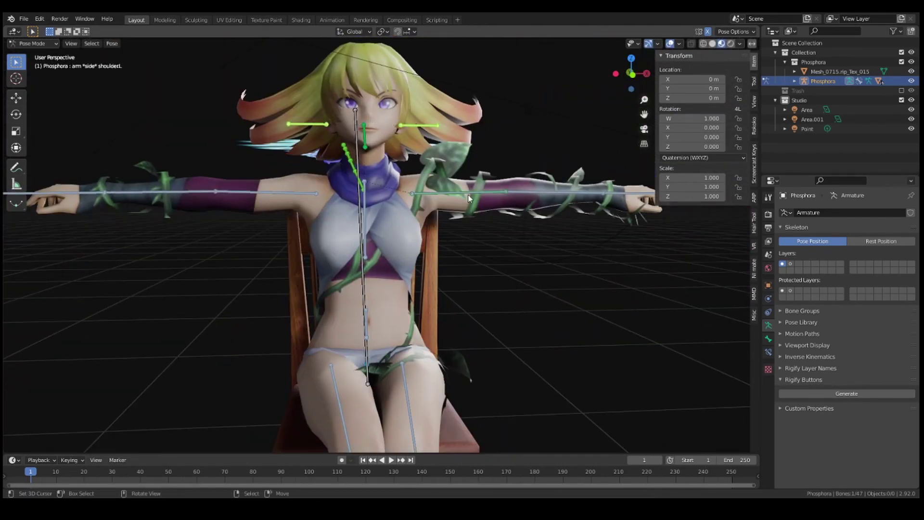
pyautogui.moveTo(468, 194)
pyautogui.mouseDown(button='middle')
pyautogui.moveTo(383, 229)
pyautogui.moveTo(475, 271)
pyautogui.mouseUp(button='middle')
pyautogui.press('KP_1')
pyautogui.scroll(3, 457, 285)
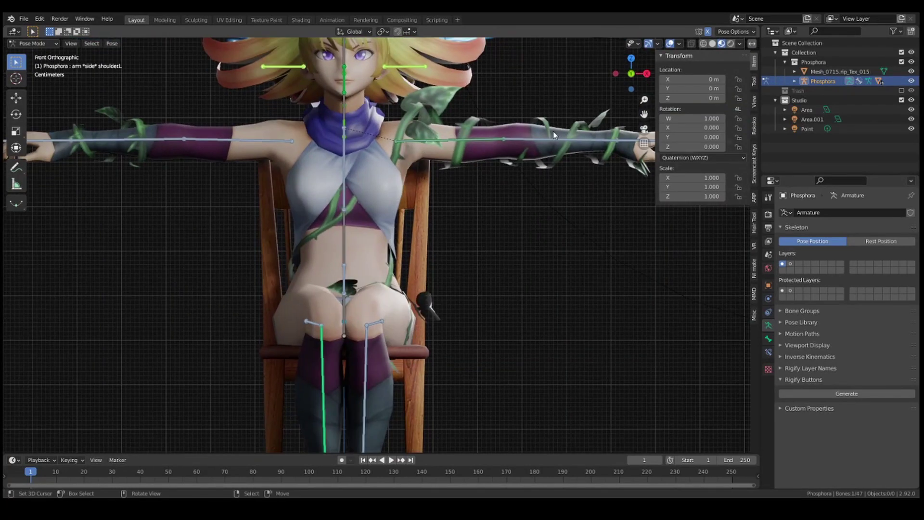
pyautogui.click(553, 131)
pyautogui.keyDown('shift'); pyautogui.moveTo(553, 130); pyautogui.dragTo(333, 242, button='middle'); pyautogui.keyUp('shift')
pyautogui.scroll(-2, 333, 243)
pyautogui.click(190, 188)
pyautogui.moveTo(189, 188)
pyautogui.keyDown('shift'); pyautogui.mouseDown(button='middle')
pyautogui.moveTo(189, 288)
pyautogui.moveTo(319, 265)
pyautogui.moveTo(423, 282)
pyautogui.moveTo(391, 246)
pyautogui.moveTo(438, 265)
pyautogui.moveTo(455, 259)
pyautogui.moveTo(409, 292)
pyautogui.mouseUp(button='middle'); pyautogui.keyUp('shift')
pyautogui.press('r')
pyautogui.click(189, 315)
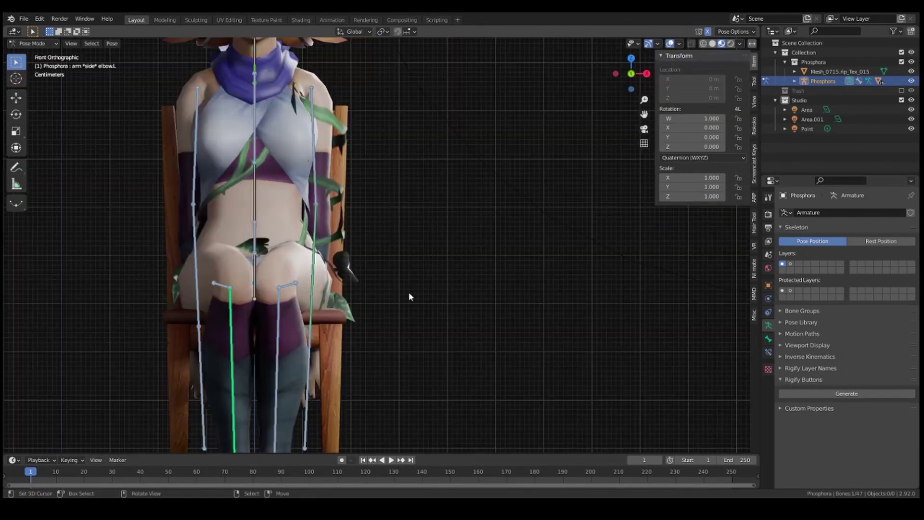
# Rotate the left shoulder on the Y axis toward the chair back.
pyautogui.click(236, 296)
pyautogui.moveTo(236, 297)
pyautogui.mouseDown(button='middle')
pyautogui.moveTo(138, 322)
pyautogui.moveTo(460, 330)
pyautogui.moveTo(377, 230)
pyautogui.moveTo(377, 199)
pyautogui.mouseUp(button='middle')
pyautogui.click(377, 198)
pyautogui.moveTo(368, 298); pyautogui.dragTo(362, 328, button='middle')
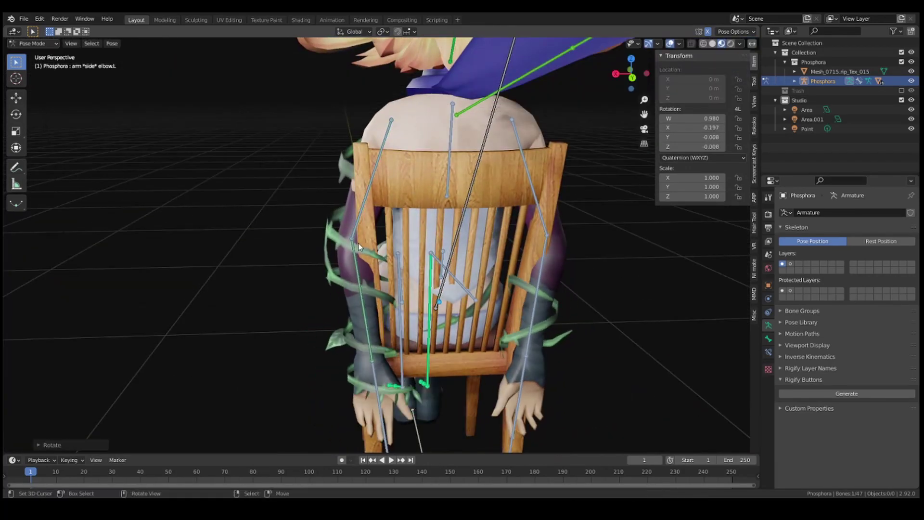
pyautogui.press('r')
pyautogui.press('y')
pyautogui.press('Return')
# Rotate the left shoulder again on Y to swing the arm behind the chair.
pyautogui.moveTo(632, 353)
pyautogui.mouseDown(button='middle')
pyautogui.moveTo(433, 350)
pyautogui.moveTo(579, 302)
pyautogui.moveTo(484, 347)
pyautogui.moveTo(541, 346)
pyautogui.moveTo(441, 316)
pyautogui.moveTo(322, 319)
pyautogui.moveTo(317, 246)
pyautogui.moveTo(540, 283)
pyautogui.moveTo(559, 268)
pyautogui.moveTo(490, 316)
pyautogui.moveTo(349, 322)
pyautogui.mouseUp(button='middle')
pyautogui.keyDown('shift'); pyautogui.click(484, 348); pyautogui.keyUp('shift')
pyautogui.click(317, 247)
pyautogui.press('r')
pyautogui.press('y')
pyautogui.press('Return')
pyautogui.scroll(-4, 559, 267)
# Rotate the first cape bone to sweep the cape backward.
pyautogui.press('KP_3')
pyautogui.click(482, 217)
pyautogui.press('r')
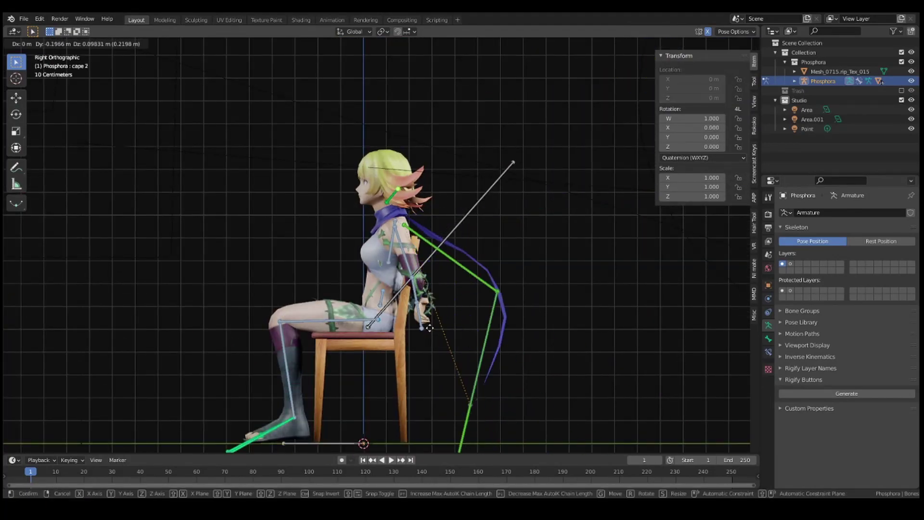
pyautogui.click(712, 432)
pyautogui.moveTo(712, 433)
pyautogui.mouseDown(button='middle')
pyautogui.moveTo(717, 379)
pyautogui.moveTo(514, 341)
pyautogui.moveTo(450, 262)
pyautogui.moveTo(406, 272)
pyautogui.mouseUp(button='middle')
pyautogui.scroll(4, 406, 272)
pyautogui.scroll(-3, 407, 272)
# Move the left knee bone to swing the leg forward.
pyautogui.click(366, 308)
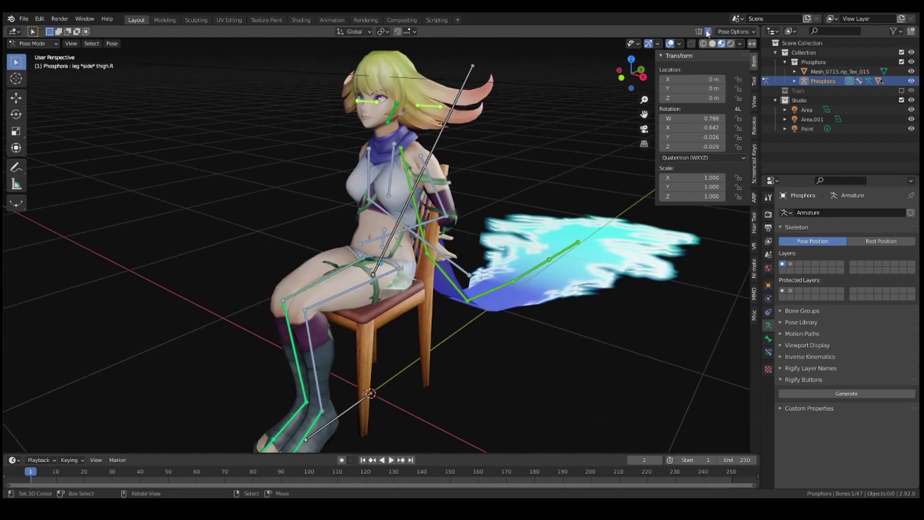
pyautogui.moveTo(366, 308)
pyautogui.mouseDown(button='middle')
pyautogui.moveTo(424, 244)
pyautogui.moveTo(452, 238)
pyautogui.moveTo(321, 242)
pyautogui.moveTo(494, 261)
pyautogui.mouseUp(button='middle')
pyautogui.scroll(5, 424, 244)
pyautogui.press('KP_3')
pyautogui.moveTo(267, 296); pyautogui.dragTo(343, 334)
pyautogui.press('g')
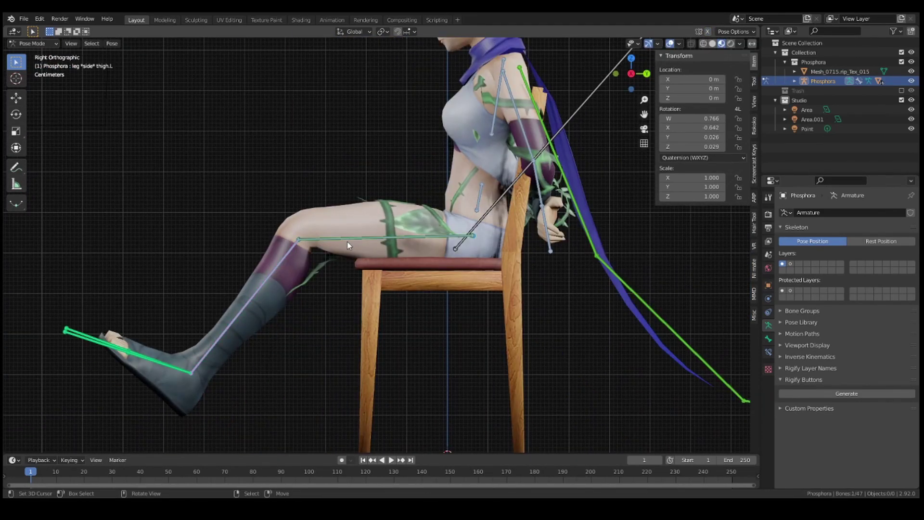
pyautogui.click(172, 336)
# Rotate the left thigh and tilt the head down.
pyautogui.moveTo(173, 336)
pyautogui.mouseDown(button='middle')
pyautogui.moveTo(357, 388)
pyautogui.moveTo(326, 408)
pyautogui.moveTo(365, 284)
pyautogui.mouseUp(button='middle')
pyautogui.click(365, 284)
pyautogui.press('r')
pyautogui.click(520, 284)
pyautogui.moveTo(520, 284)
pyautogui.mouseDown(button='middle')
pyautogui.moveTo(488, 270)
pyautogui.moveTo(499, 297)
pyautogui.moveTo(408, 149)
pyautogui.moveTo(440, 137)
pyautogui.moveTo(451, 197)
pyautogui.mouseUp(button='middle')
pyautogui.click(409, 149)
pyautogui.press('r')
pyautogui.click(429, 142)
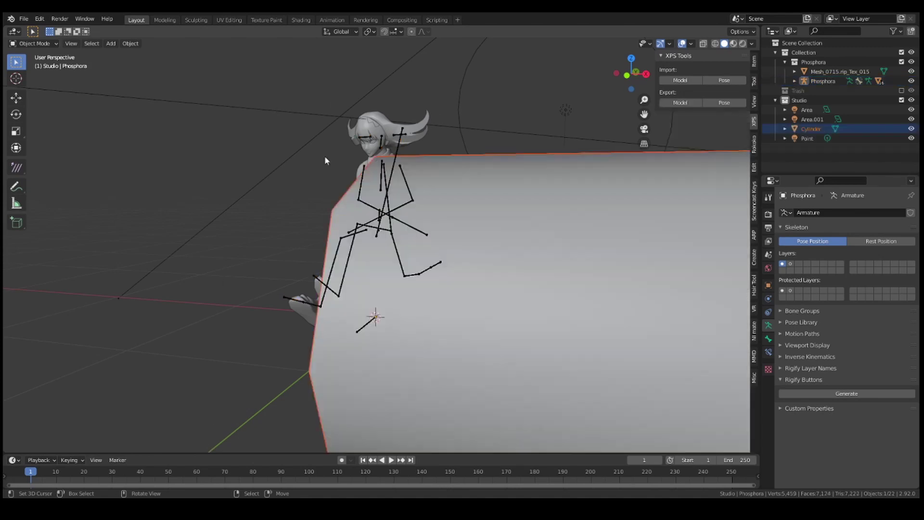
# Add a cylinder, shrink it to 0.008 scale in Material Preview, and add a Bezier circle.
pyautogui.press('z')
pyautogui.click(492, 236)
pyautogui.hotkey('ctrl', '1')
pyautogui.moveTo(514, 269); pyautogui.dragTo(640, 310, button='middle')
pyautogui.press('KP_1')
pyautogui.press('s')
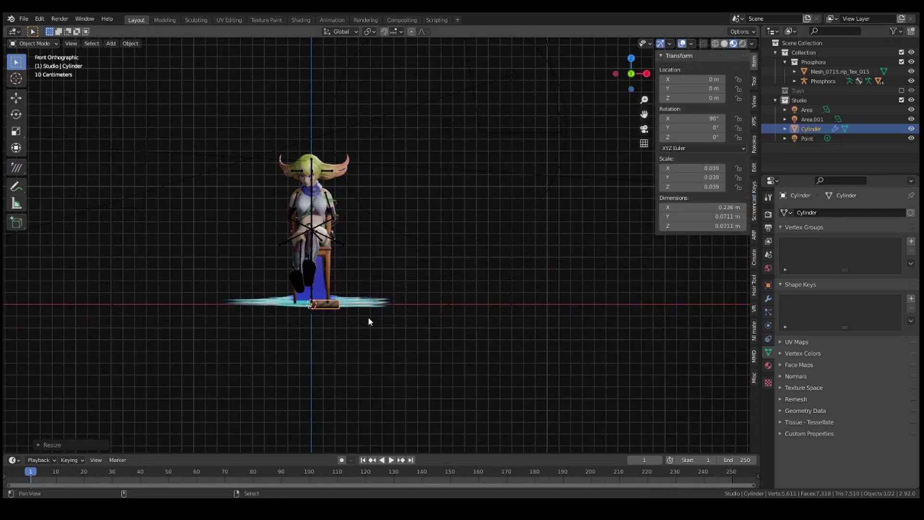
pyautogui.click(371, 320)
pyautogui.scroll(10, 328, 318)
pyautogui.press('s')
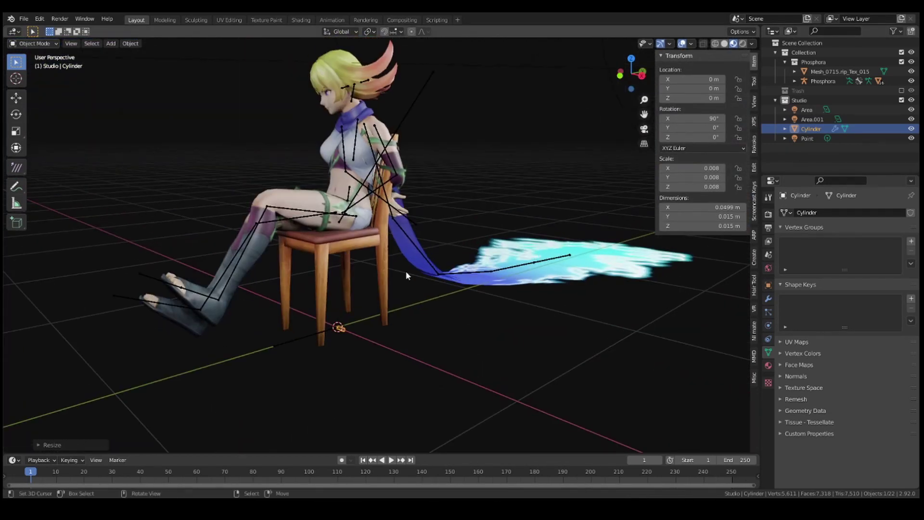
pyautogui.hotkey('shift', 'a')
pyautogui.click(486, 298)
# Rotate the character's armature in top view to line it up with the rope.
pyautogui.press('Tab')
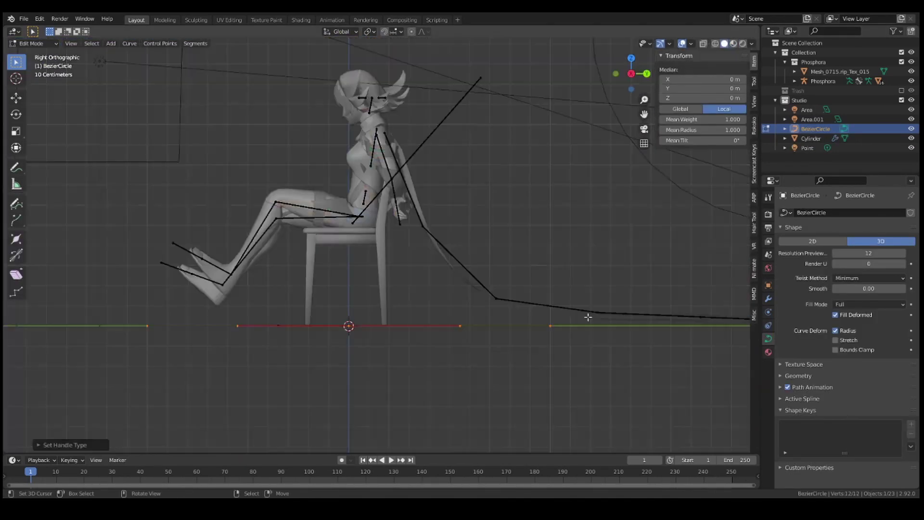
pyautogui.moveTo(588, 318); pyautogui.dragTo(433, 286, button='middle')
pyautogui.click(328, 312)
pyautogui.click(428, 215)
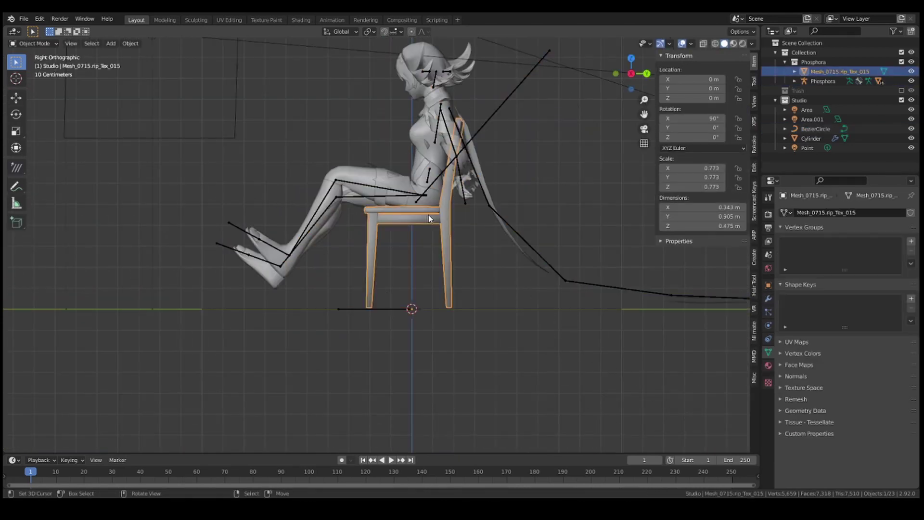
pyautogui.click(301, 206)
pyautogui.press('r')
pyautogui.press('KP_7')
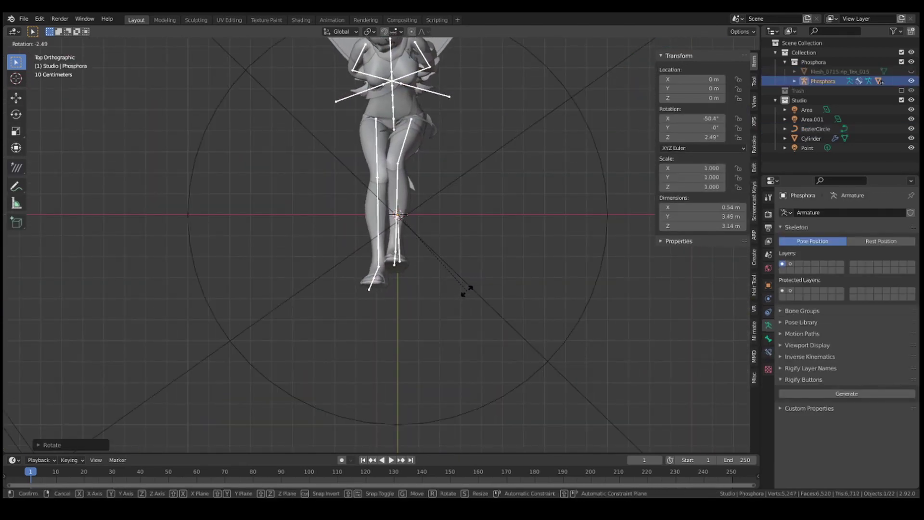
pyautogui.click(455, 305)
# Move the rope cylinder's Array above Subdivision and add a Curve modifier targeting BezierCircle.
pyautogui.click(426, 226)
pyautogui.moveTo(426, 225); pyautogui.dragTo(837, 316, button='middle')
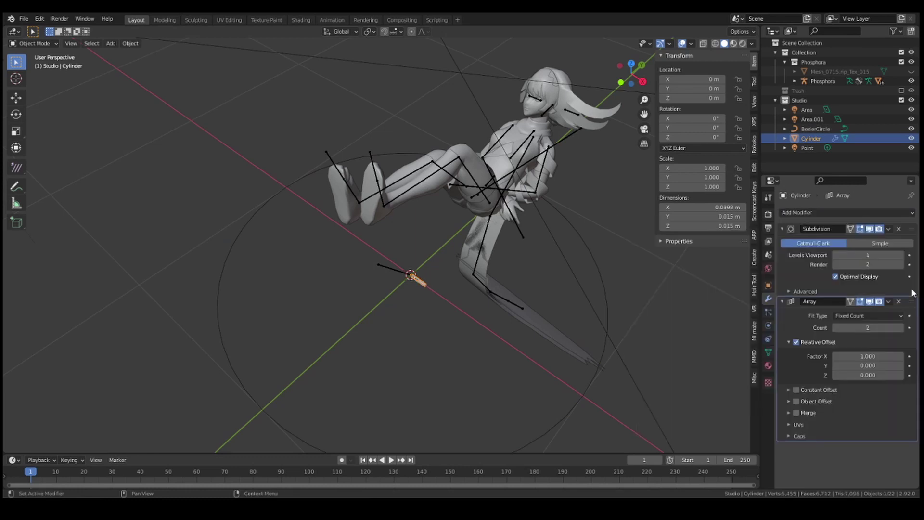
pyautogui.moveTo(911, 301); pyautogui.dragTo(912, 229)
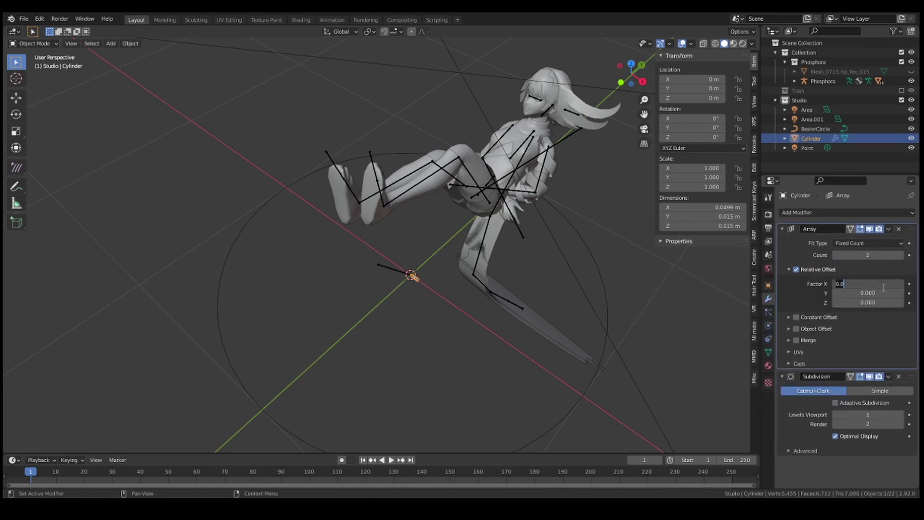
pyautogui.click(830, 212)
pyautogui.click(789, 265)
pyautogui.scroll(-1, 877, 429)
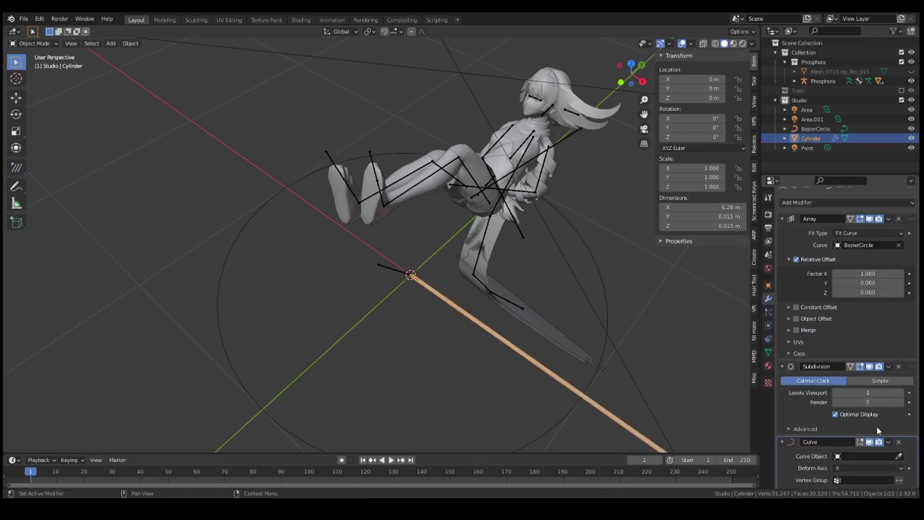
pyautogui.click(561, 406)
# Rotate and move the BezierCircle's points onto the character's legs.
pyautogui.click(816, 128)
pyautogui.press('Tab')
pyautogui.press('r')
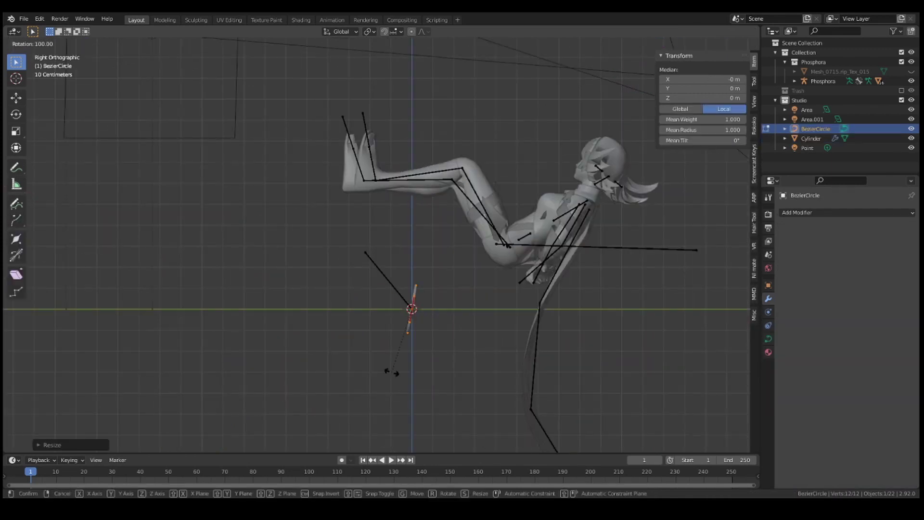
pyautogui.press('KP_3')
pyautogui.press('g')
pyautogui.click(423, 183)
pyautogui.moveTo(423, 183)
pyautogui.mouseDown(button='middle')
pyautogui.moveTo(489, 213)
pyautogui.moveTo(629, 305)
pyautogui.moveTo(485, 204)
pyautogui.moveTo(390, 174)
pyautogui.moveTo(424, 214)
pyautogui.moveTo(578, 326)
pyautogui.moveTo(382, 216)
pyautogui.mouseUp(button='middle')
pyautogui.scroll(2, 629, 306)
# Resize and rotate the ring's control points to wrap tightly around the ankle.
pyautogui.click(390, 174)
pyautogui.click(373, 176)
pyautogui.click(383, 217)
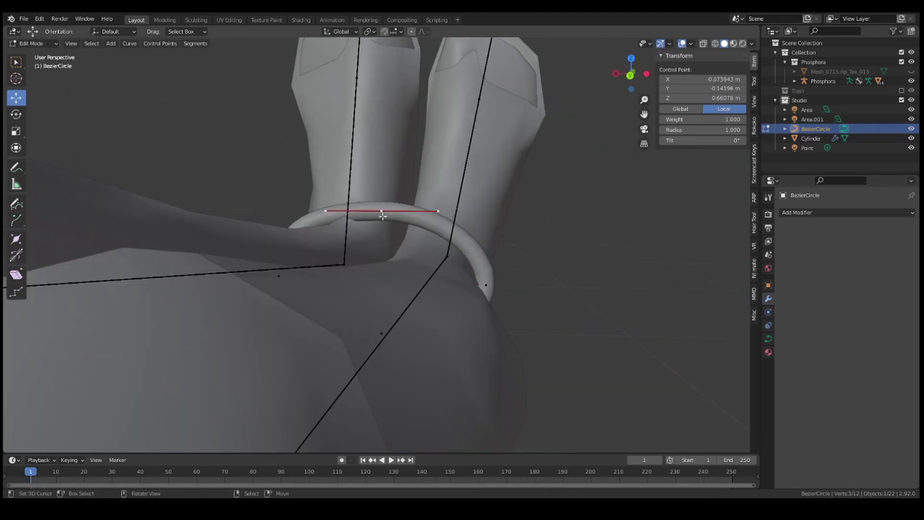
pyautogui.click(625, 269)
pyautogui.moveTo(624, 270)
pyautogui.mouseDown(button='middle')
pyautogui.moveTo(751, 372)
pyautogui.moveTo(538, 292)
pyautogui.moveTo(542, 239)
pyautogui.mouseUp(button='middle')
pyautogui.press('Tab')
# Scale the rope ring along the X axis.
pyautogui.click(542, 239)
pyautogui.press('s')
pyautogui.press('x')
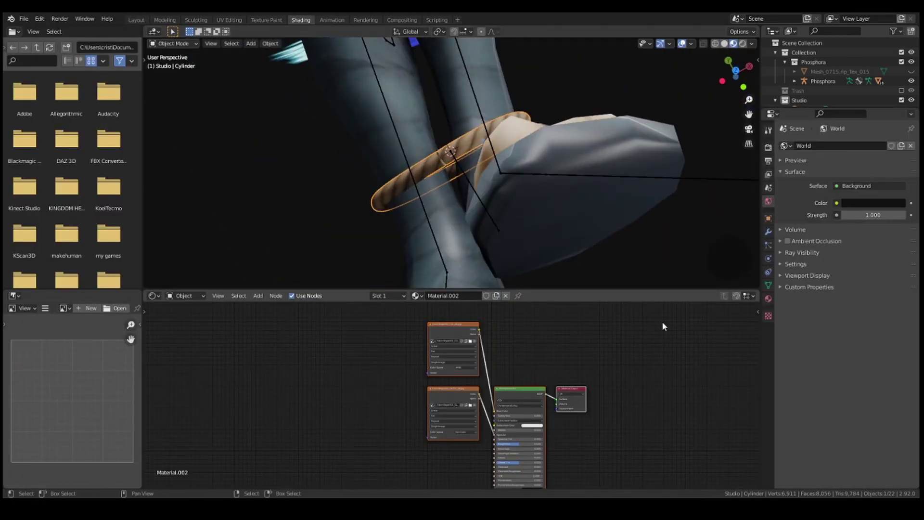
pyautogui.moveTo(466, 190); pyautogui.dragTo(452, 270, button='middle')
# Add a Normal Map node and wire the rope image texture into the material chain.
pyautogui.moveTo(464, 400); pyautogui.dragTo(442, 304, button='middle')
pyautogui.press('Escape')
pyautogui.hotkey('shift', 'a')
pyautogui.write('nd')
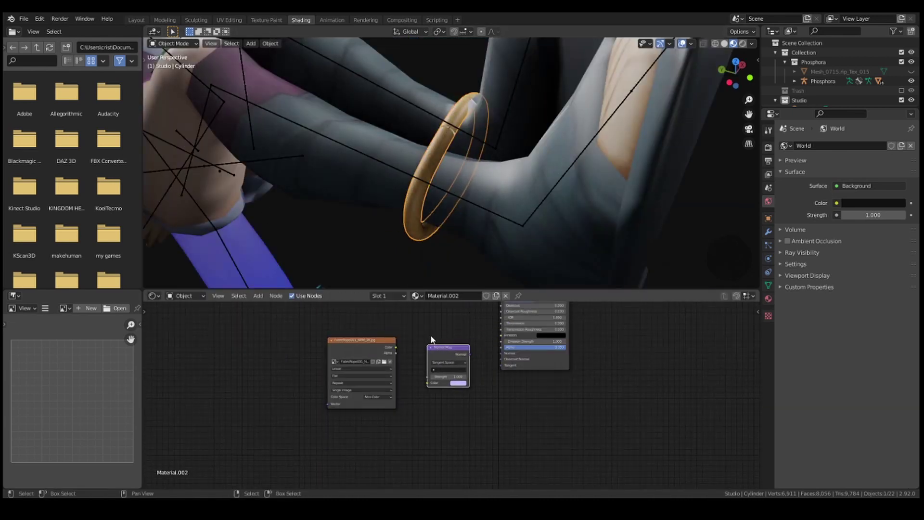
pyautogui.scroll(2, 430, 339)
pyautogui.scroll(5, 428, 149)
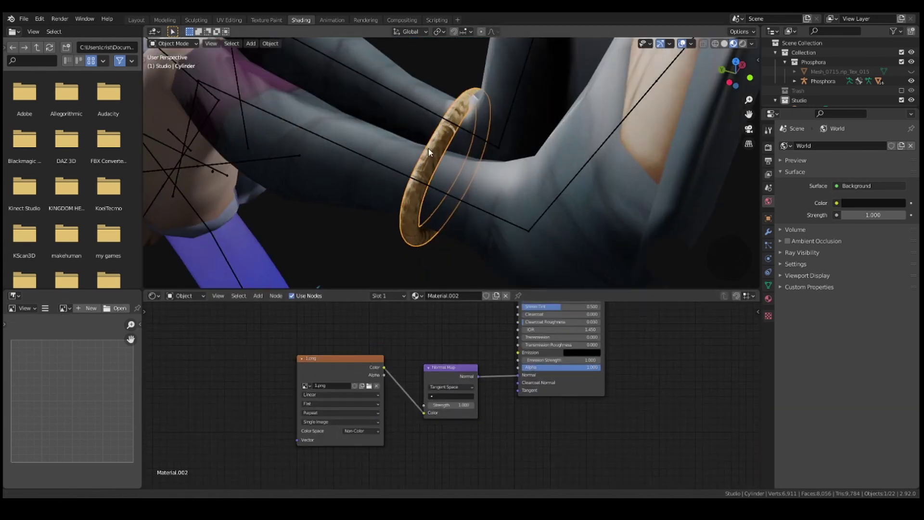
pyautogui.moveTo(455, 347); pyautogui.dragTo(408, 447)
pyautogui.moveTo(393, 107)
pyautogui.mouseDown(button='middle')
pyautogui.moveTo(406, 178)
pyautogui.moveTo(336, 176)
pyautogui.mouseUp(button='middle')
# Check the cylinder's UVs in UV Editing, then return to the Layout workspace.
pyautogui.click(229, 19)
pyautogui.rightClick(559, 397)
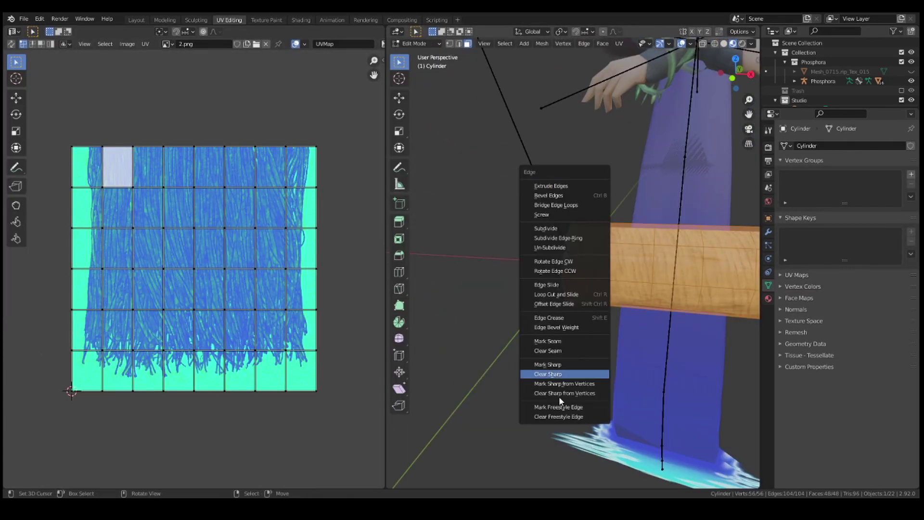
pyautogui.click(559, 397)
pyautogui.moveTo(559, 397); pyautogui.dragTo(530, 289, button='middle')
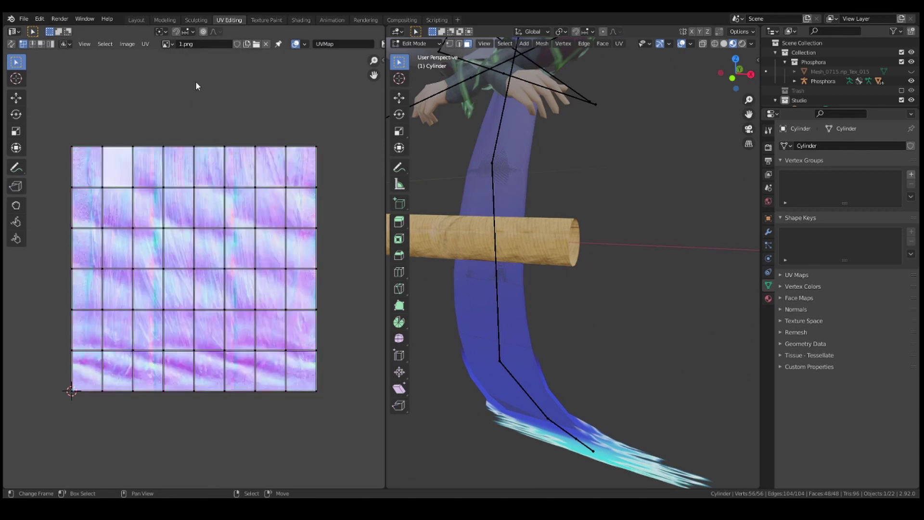
pyautogui.click(136, 20)
pyautogui.moveTo(388, 200); pyautogui.dragTo(444, 205, button='middle')
# Add a second Array modifier with Count 12 to stack the rope rings.
pyautogui.press('Tab')
pyautogui.click(805, 212)
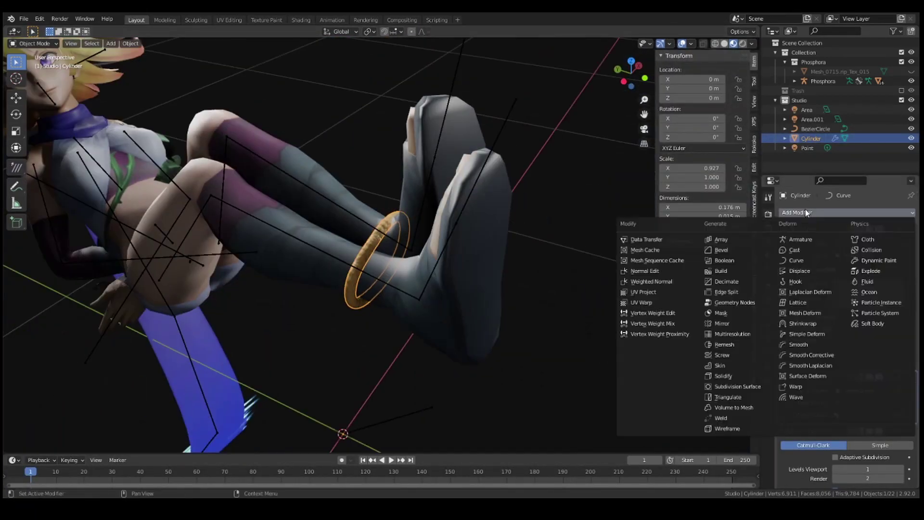
pyautogui.click(737, 387)
pyautogui.scroll(-3, 867, 337)
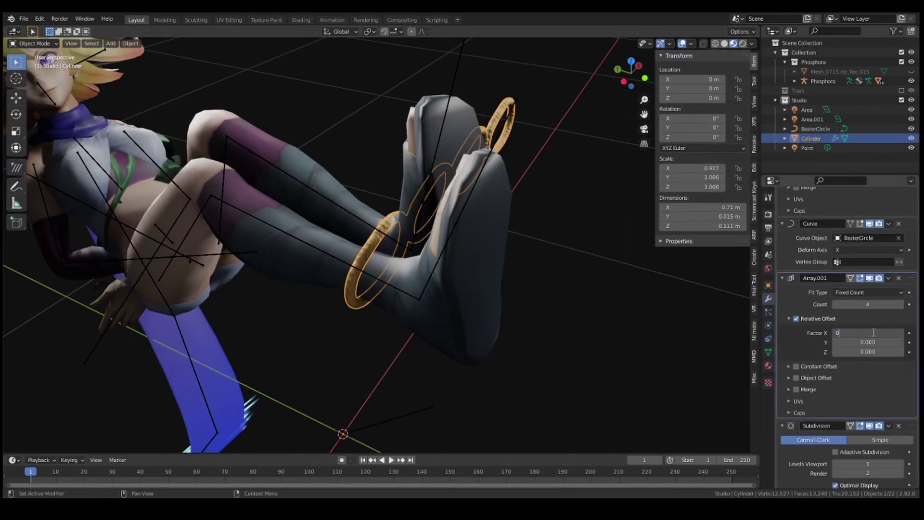
pyautogui.moveTo(464, 161); pyautogui.dragTo(905, 310, button='middle')
pyautogui.moveTo(550, 315); pyautogui.dragTo(454, 284, button='middle')
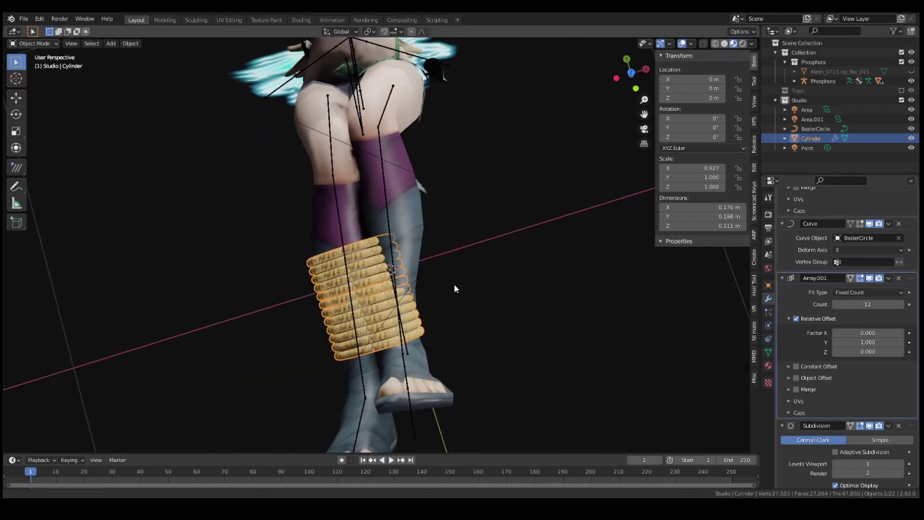
# Scale the BezierCircle's points and lower one control point along Z.
pyautogui.press('KP_7')
pyautogui.click(445, 321)
pyautogui.press('Tab')
pyautogui.press('s')
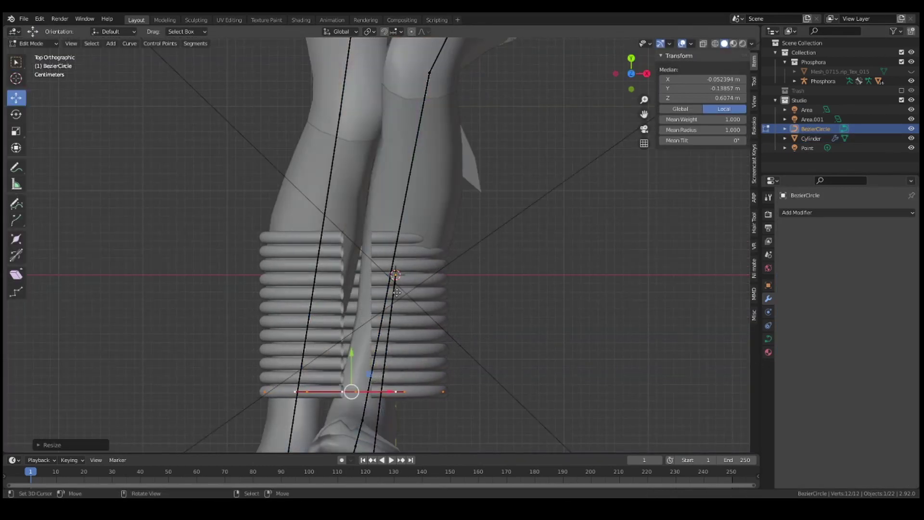
pyautogui.moveTo(397, 292); pyautogui.dragTo(486, 248, button='middle')
pyautogui.click(575, 240)
pyautogui.press('g')
pyautogui.press('z')
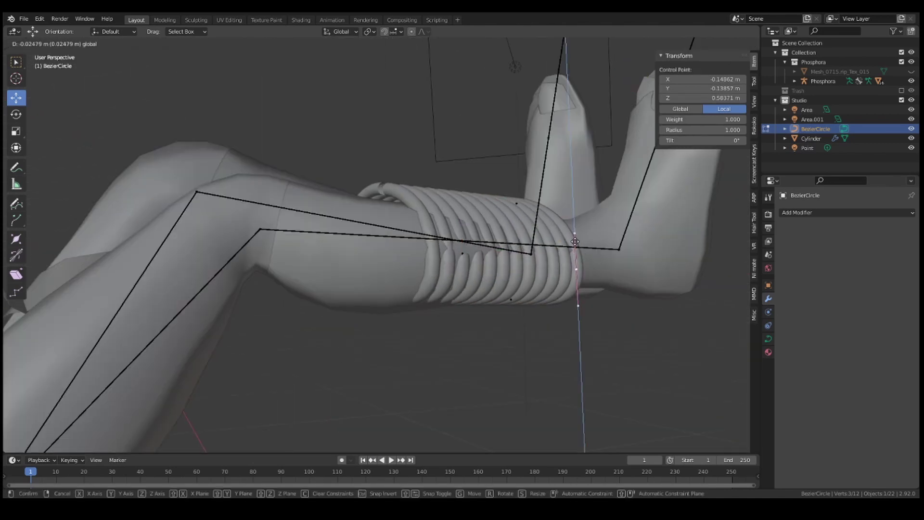
pyautogui.click(518, 169)
# Rotate and scale the BezierCircle points so the coil wraps both lower legs.
pyautogui.moveTo(517, 170); pyautogui.dragTo(214, 266, button='middle')
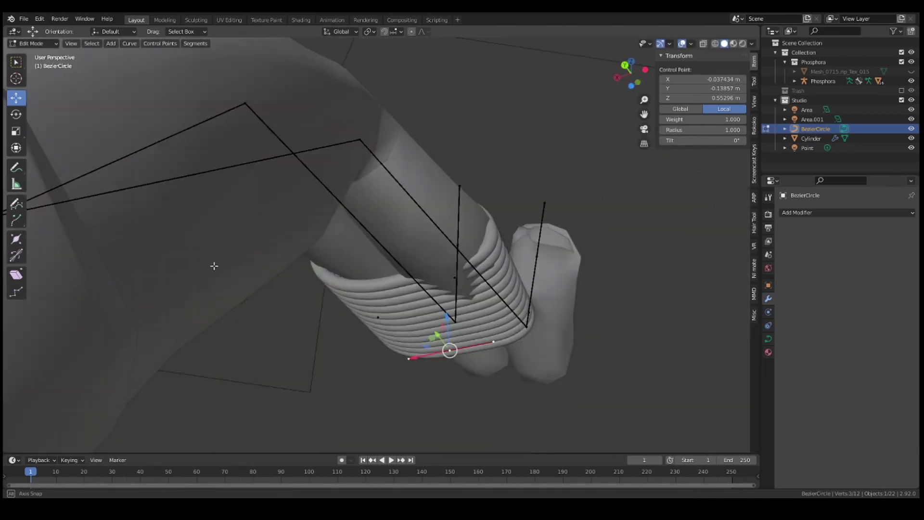
pyautogui.click(528, 409)
pyautogui.press('a')
pyautogui.press('KP_7')
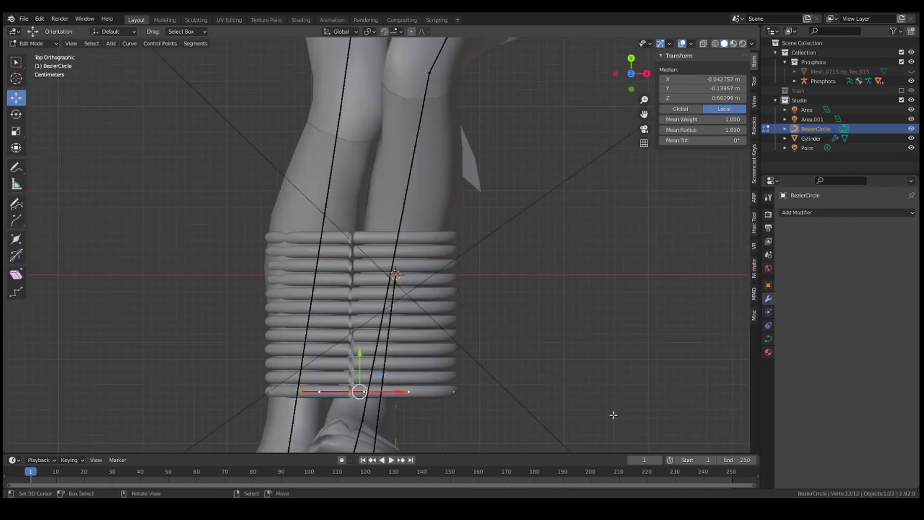
pyautogui.click(503, 373)
pyautogui.moveTo(503, 374)
pyautogui.mouseDown(button='middle')
pyautogui.moveTo(433, 288)
pyautogui.moveTo(482, 241)
pyautogui.mouseUp(button='middle')
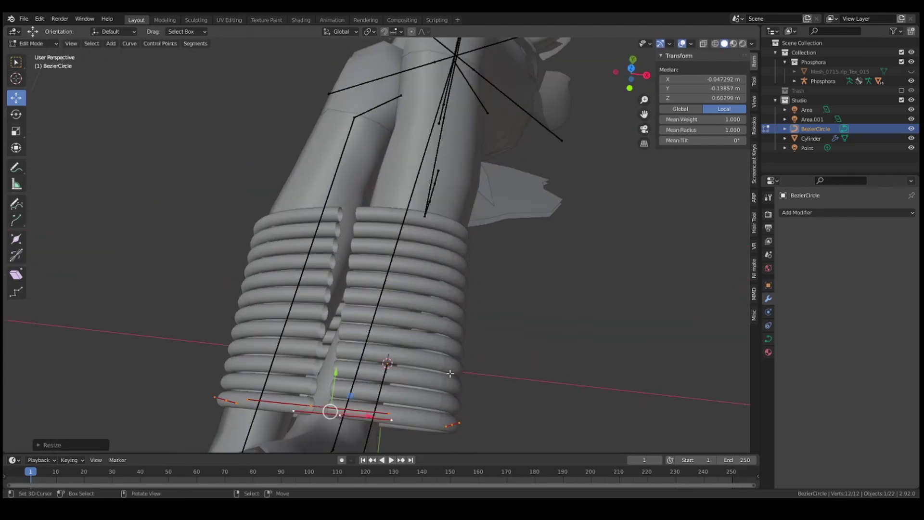
pyautogui.press('Tab')
# Reset the coil's scale, set Relative Offset Y to 0.890, and scale Cylinder X to 0.955.
pyautogui.click(812, 138)
pyautogui.hotkey('alt', 's')
pyautogui.moveTo(868, 382); pyautogui.dragTo(847, 381)
pyautogui.moveTo(672, 341)
pyautogui.mouseDown(button='middle')
pyautogui.moveTo(467, 349)
pyautogui.moveTo(440, 285)
pyautogui.moveTo(529, 216)
pyautogui.mouseUp(button='middle')
pyautogui.press('s')
pyautogui.press('x')
pyautogui.click(436, 341)
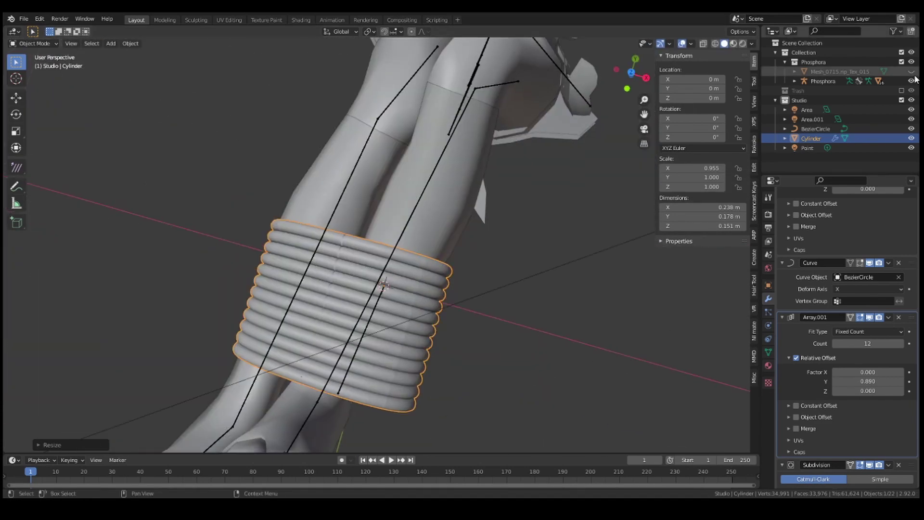
# Apply the first Array modifier and move a ring's bottom edge loop in Edit Mode.
pyautogui.click(419, 374)
pyautogui.scroll(5, 793, 246)
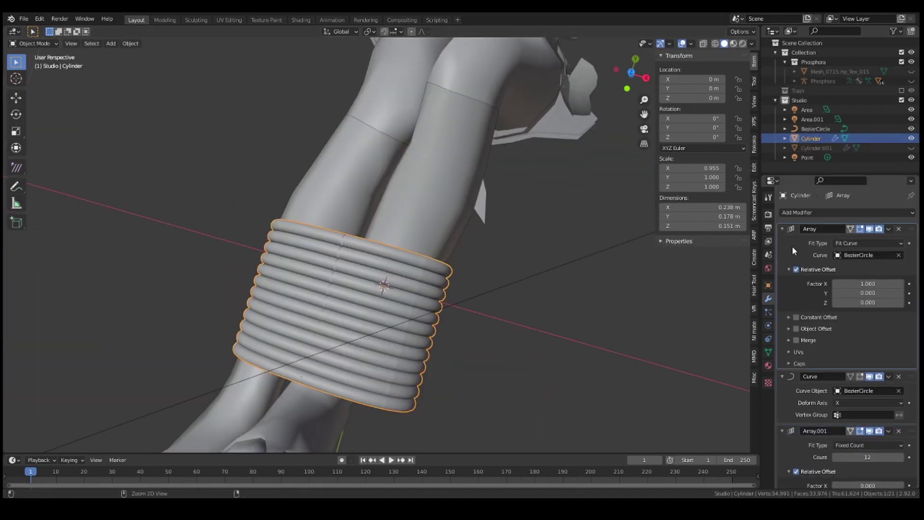
pyautogui.press('Tab')
pyautogui.keyDown('alt'); pyautogui.click(385, 392); pyautogui.keyUp('alt')
pyautogui.press('KP_Decimal')
pyautogui.press('g')
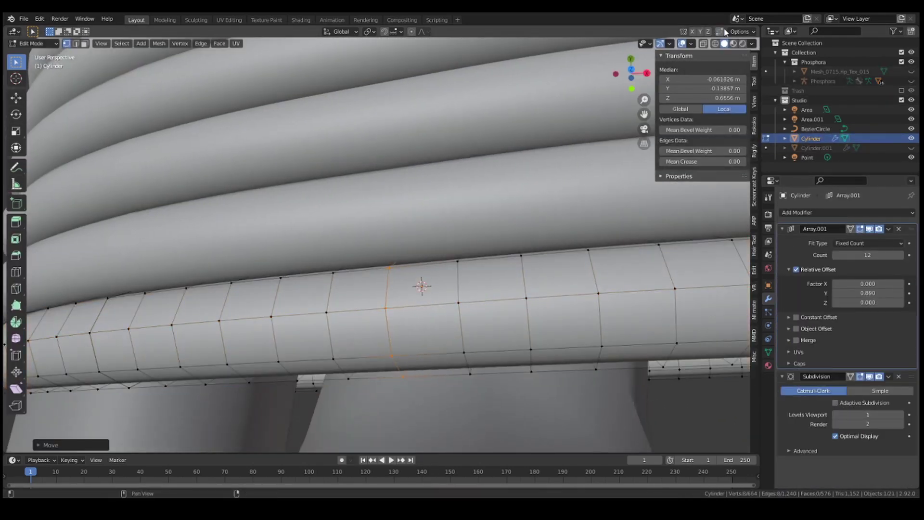
pyautogui.scroll(-5, 487, 310)
# Try merging the coil's overlapping vertices, undo it, and return to Object Mode.
pyautogui.hotkey('ctrl', 'a')
pyautogui.press('a')
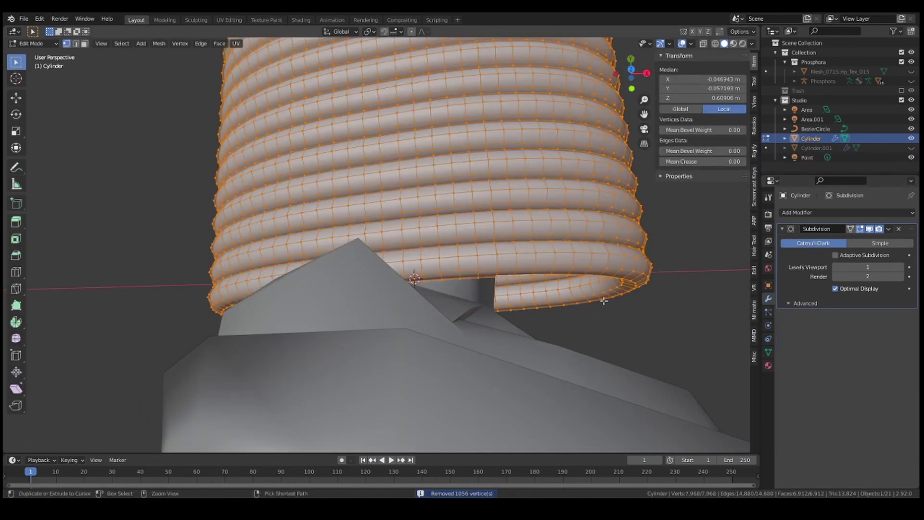
pyautogui.hotkey('ctrl', 'z')
pyautogui.hotkey('ctrl', 'z')
pyautogui.hotkey('ctrl', 'z')
pyautogui.click(562, 298)
# Apply the ring array and split the coil into separate rings by loose parts.
pyautogui.hotkey('ctrl', 'a')
pyautogui.press('Tab')
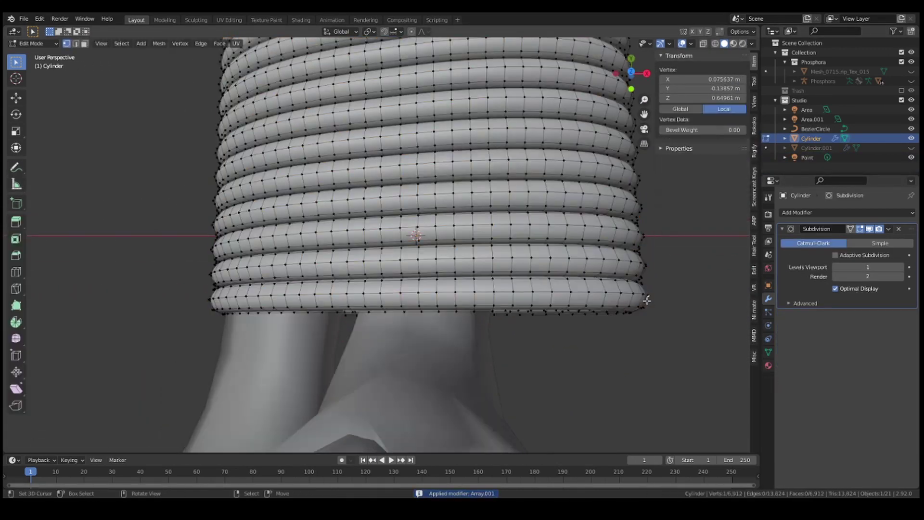
pyautogui.press('p')
pyautogui.click(645, 303)
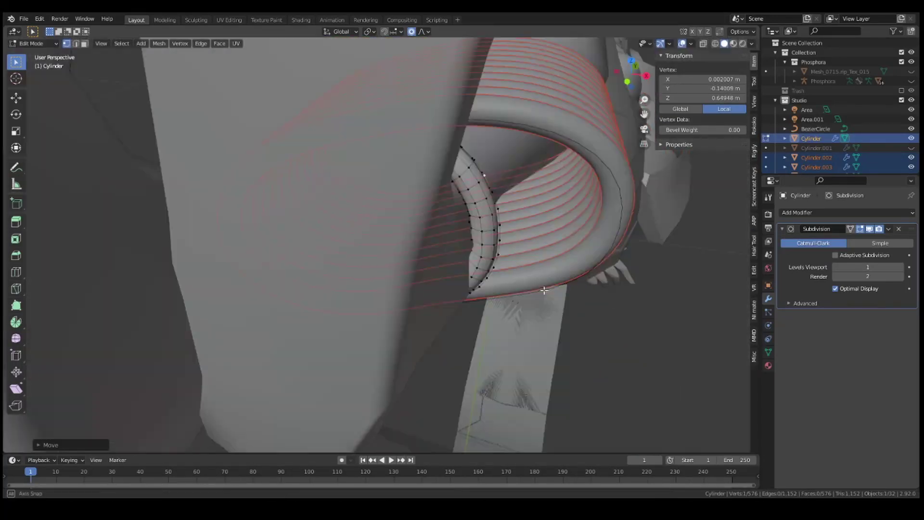
# Lift part of the first ring vertically with proportional editing.
pyautogui.moveTo(477, 242); pyautogui.dragTo(237, 174, button='middle')
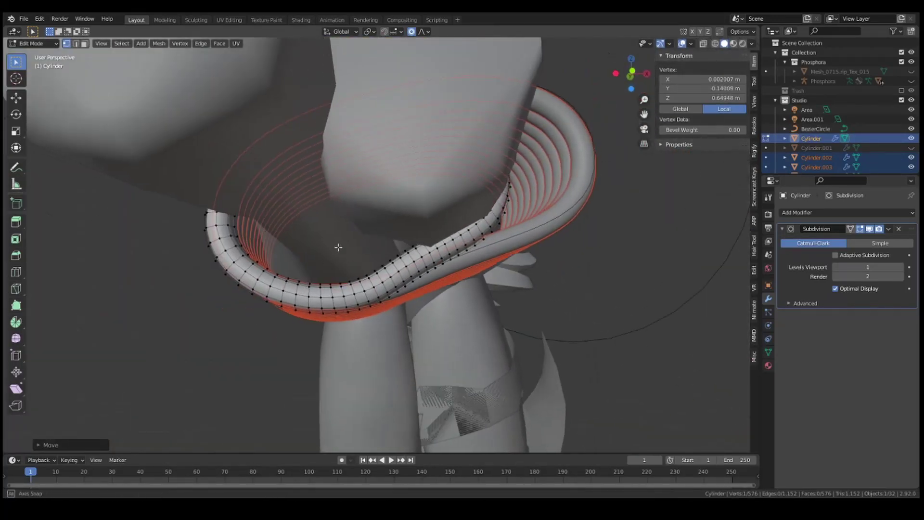
pyautogui.press('g')
pyautogui.press('g')
pyautogui.press('z')
pyautogui.moveTo(390, 282)
pyautogui.mouseDown(button='middle')
pyautogui.moveTo(426, 185)
pyautogui.moveTo(414, 141)
pyautogui.mouseUp(button='middle')
pyautogui.click(425, 197)
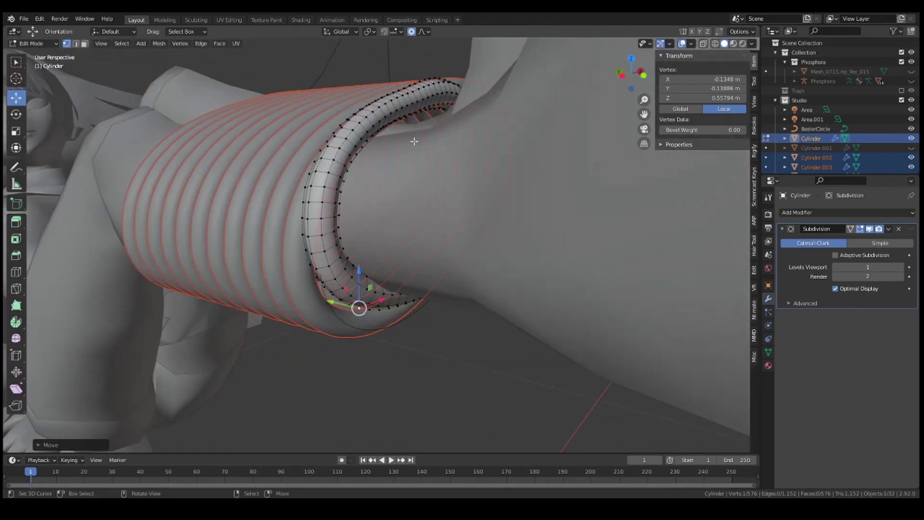
# Select the next rope loop and shift all its vertices so it hugs the leg.
pyautogui.click(415, 99)
pyautogui.moveTo(415, 98); pyautogui.dragTo(433, 217, button='middle')
pyautogui.press('Tab')
pyautogui.click(486, 241)
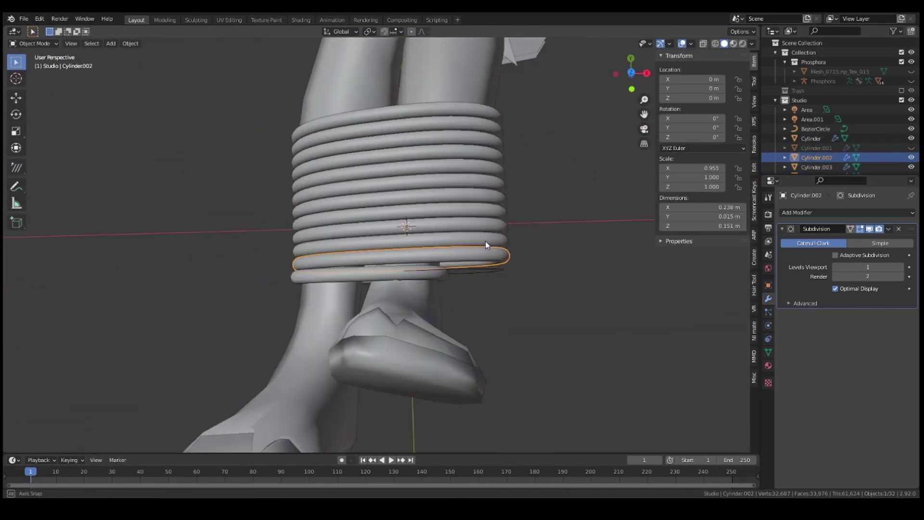
pyautogui.press('Tab')
pyautogui.press('KP_7')
pyautogui.press('a')
pyautogui.press('g')
pyautogui.moveTo(660, 305)
pyautogui.mouseDown(button='middle')
pyautogui.moveTo(587, 173)
pyautogui.moveTo(663, 263)
pyautogui.moveTo(436, 87)
pyautogui.moveTo(310, 206)
pyautogui.moveTo(258, 213)
pyautogui.moveTo(434, 196)
pyautogui.moveTo(465, 148)
pyautogui.moveTo(434, 202)
pyautogui.mouseUp(button='middle')
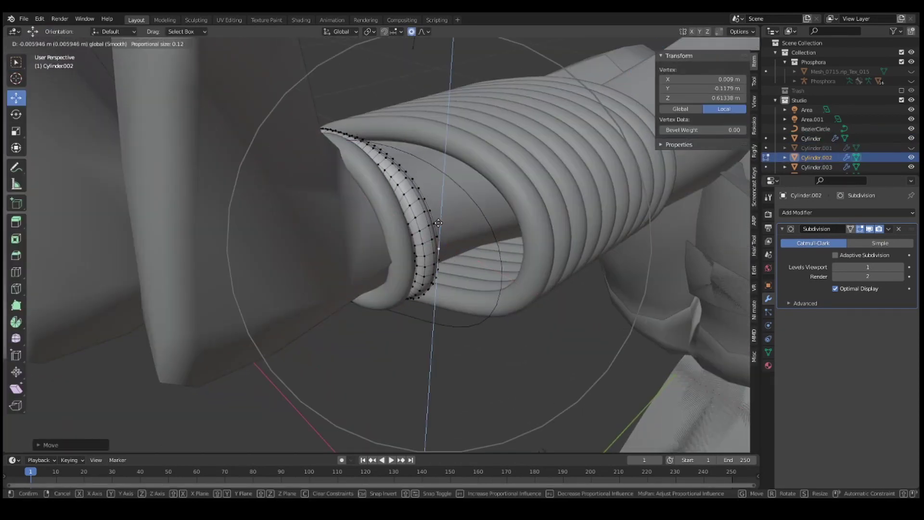
pyautogui.click(630, 199)
# Resize the loop from the top view to fit the leg.
pyautogui.moveTo(631, 199)
pyautogui.mouseDown(button='middle')
pyautogui.moveTo(482, 145)
pyautogui.moveTo(466, 103)
pyautogui.mouseUp(button='middle')
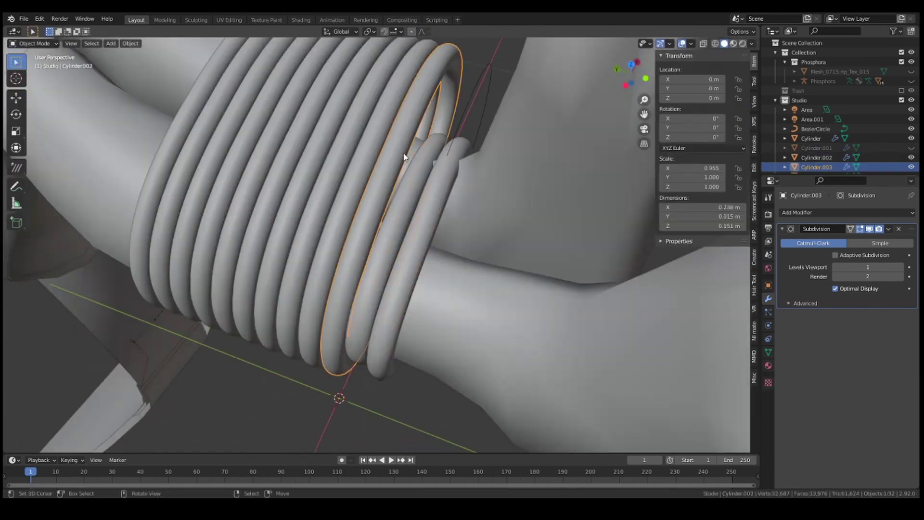
pyautogui.press('KP_7')
pyautogui.click(564, 278)
pyautogui.moveTo(563, 278)
pyautogui.mouseDown(button='middle')
pyautogui.moveTo(368, 198)
pyautogui.moveTo(667, 262)
pyautogui.moveTo(367, 207)
pyautogui.mouseUp(button='middle')
# Pull a single loop vertex vertically with smooth falloff to bend the loop.
pyautogui.click(260, 193)
pyautogui.press('g')
pyautogui.moveTo(299, 229)
pyautogui.mouseDown(button='middle')
pyautogui.moveTo(279, 223)
pyautogui.moveTo(443, 165)
pyautogui.moveTo(372, 265)
pyautogui.moveTo(365, 135)
pyautogui.moveTo(330, 149)
pyautogui.moveTo(365, 252)
pyautogui.mouseUp(button='middle')
pyautogui.press('z')
pyautogui.click(365, 136)
# Tilt and resize the loop with proportional editing.
pyautogui.press('KP_7')
pyautogui.click(513, 235)
pyautogui.moveTo(514, 235)
pyautogui.mouseDown(button='middle')
pyautogui.moveTo(481, 202)
pyautogui.moveTo(506, 264)
pyautogui.moveTo(539, 226)
pyautogui.moveTo(603, 319)
pyautogui.mouseUp(button='middle')
pyautogui.press('s')
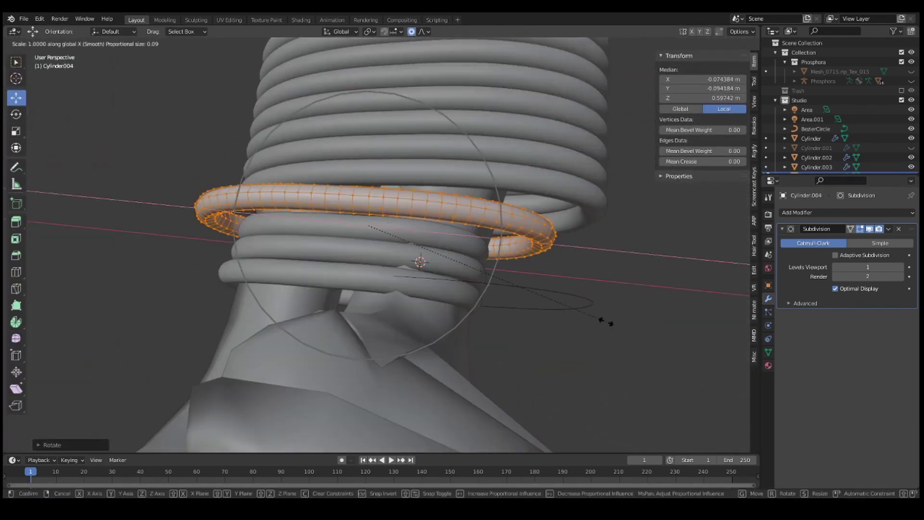
pyautogui.click(520, 292)
pyautogui.press('r')
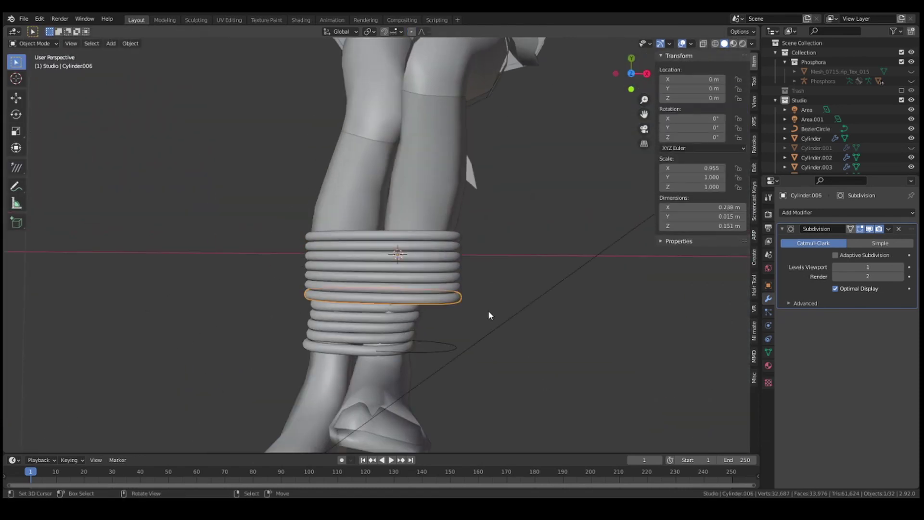
# Nudge the next loop's vertices vertically so its edge follows the leg.
pyautogui.press('Tab')
pyautogui.press('g')
pyautogui.click(558, 256)
pyautogui.moveTo(558, 256); pyautogui.dragTo(513, 248, button='middle')
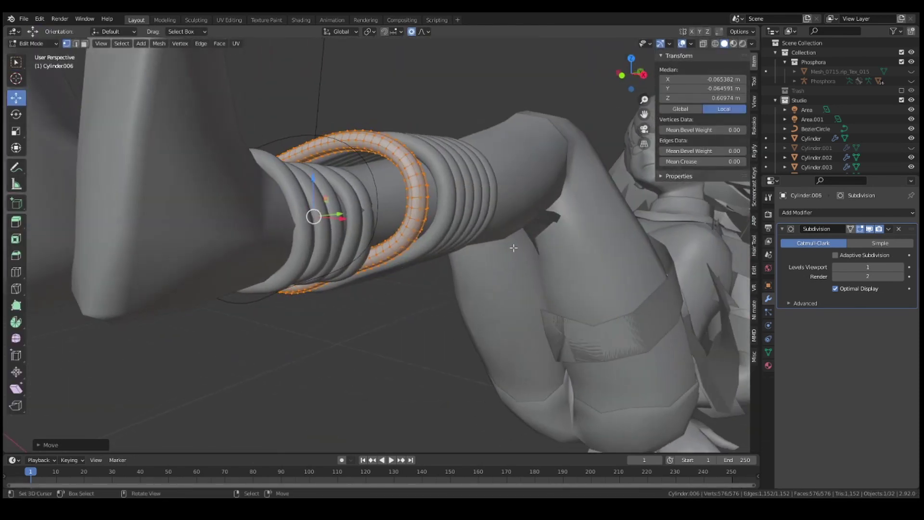
pyautogui.click(519, 297)
pyautogui.moveTo(519, 297); pyautogui.dragTo(433, 163, button='middle')
pyautogui.press('g')
pyautogui.press('z')
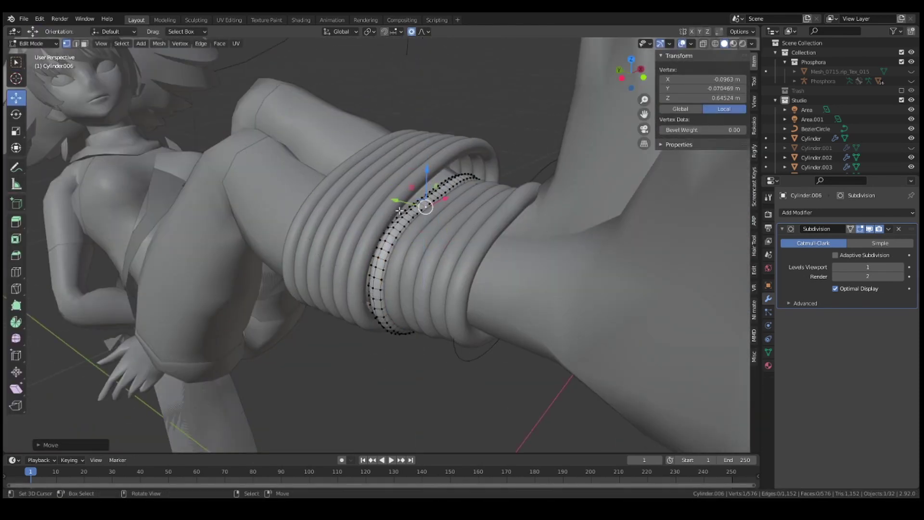
# Make another smooth vertical vertex move on the loop from below.
pyautogui.moveTo(400, 210); pyautogui.dragTo(367, 215, button='middle')
pyautogui.press('g')
pyautogui.press('z')
pyautogui.click(458, 203)
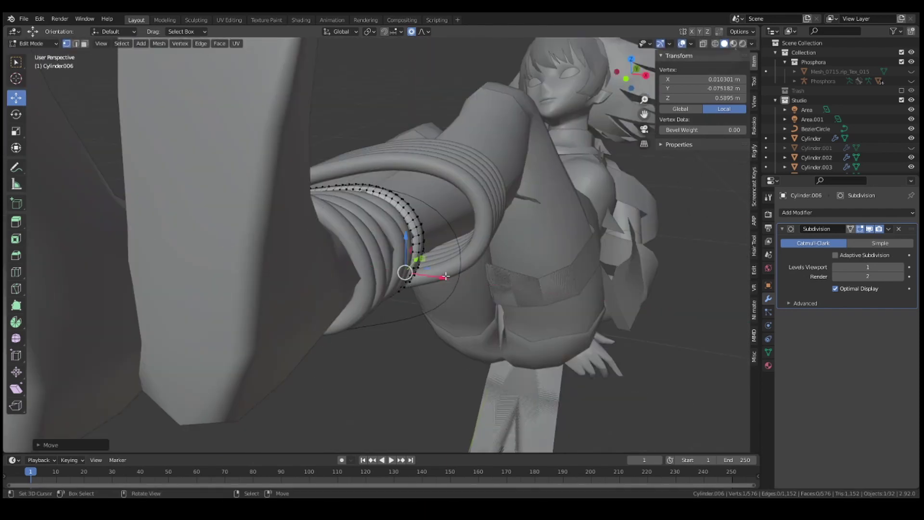
pyautogui.moveTo(457, 204)
pyautogui.mouseDown(button='middle')
pyautogui.moveTo(557, 300)
pyautogui.moveTo(575, 301)
pyautogui.mouseUp(button='middle')
# Select the whole tube loop and scale it along X from the top view.
pyautogui.press('KP_7')
pyautogui.press('l')
pyautogui.press('s')
pyautogui.press('x')
pyautogui.click(614, 326)
# Refine the loop in local view, then add the next leg loop to the selection.
pyautogui.press('KP_Divide')
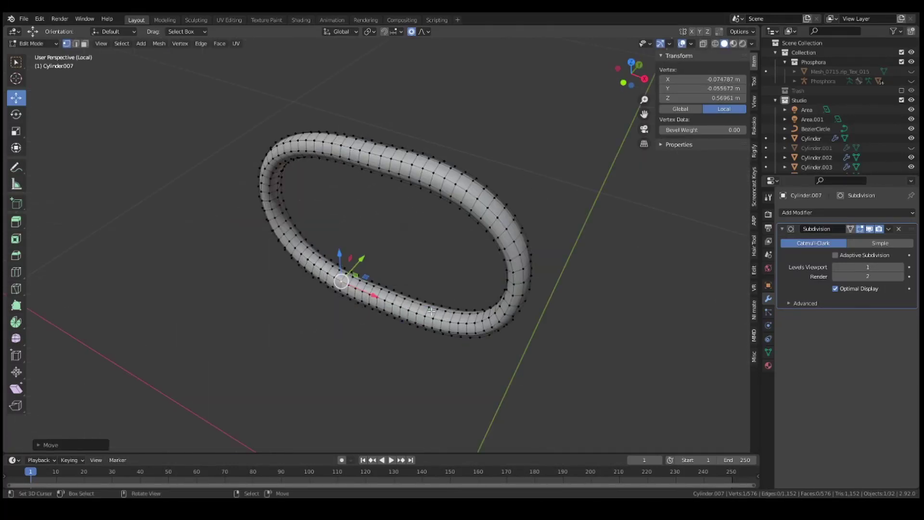
pyautogui.press('a')
pyautogui.press('KP_Divide')
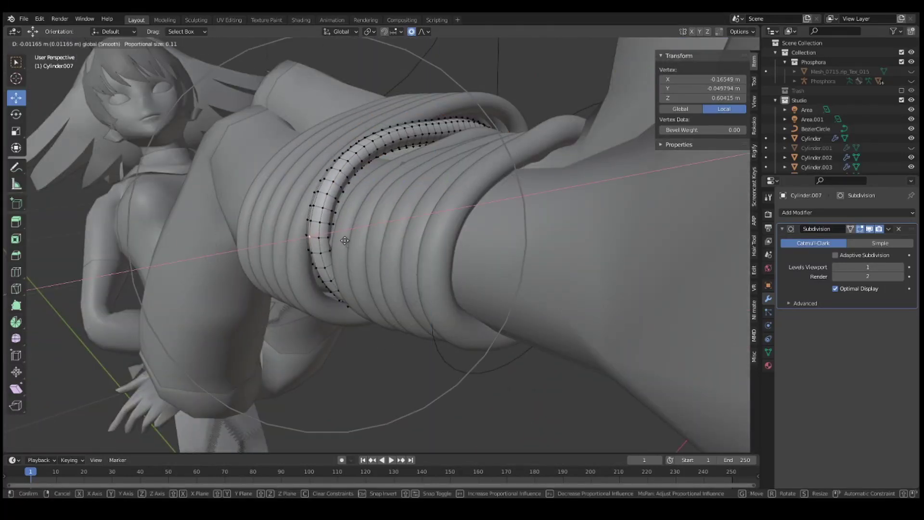
pyautogui.click(345, 261)
pyautogui.moveTo(344, 261); pyautogui.dragTo(414, 243, button='middle')
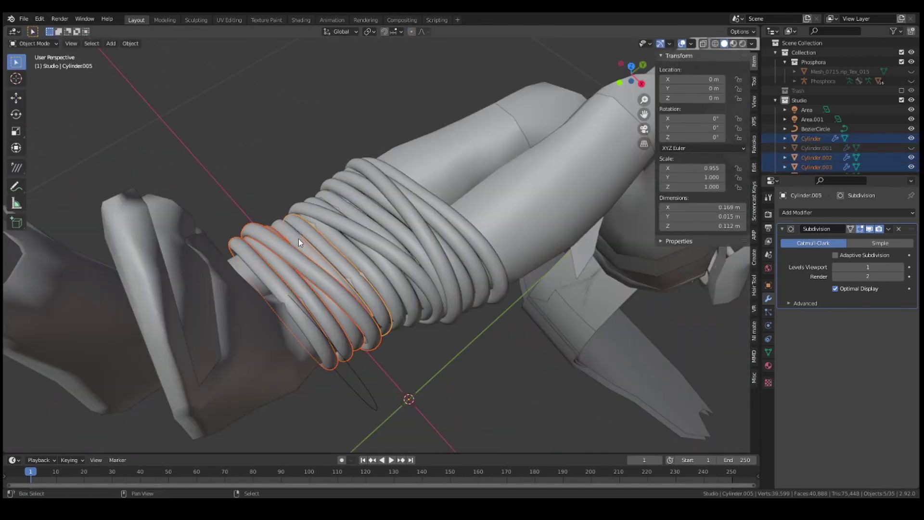
pyautogui.keyDown('shift'); pyautogui.click(385, 223); pyautogui.keyUp('shift')
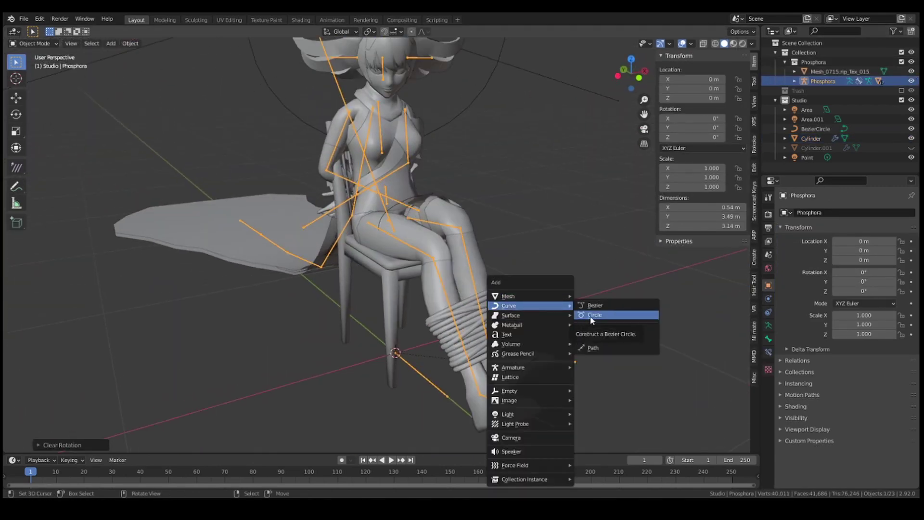
# Add a circle curve to guide the torso coils and check it from the side.
pyautogui.click(593, 315)
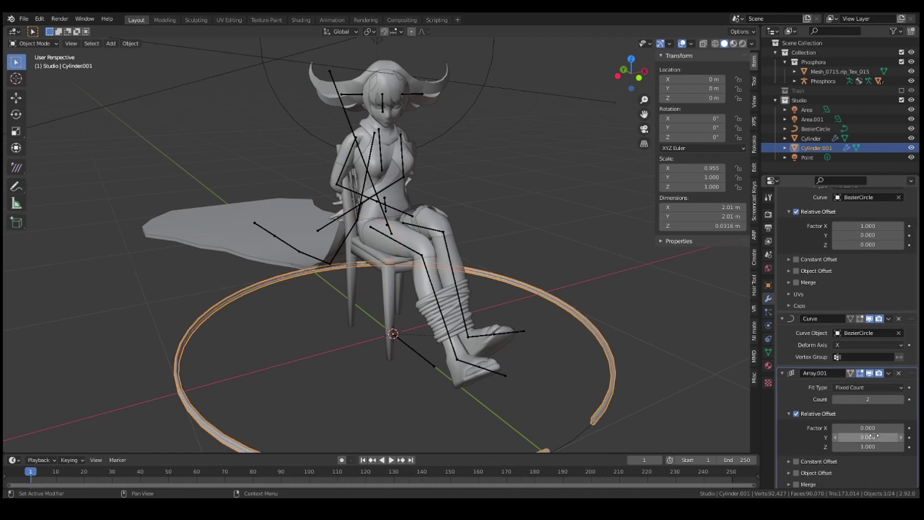
pyautogui.click(583, 435)
pyautogui.press('Tab')
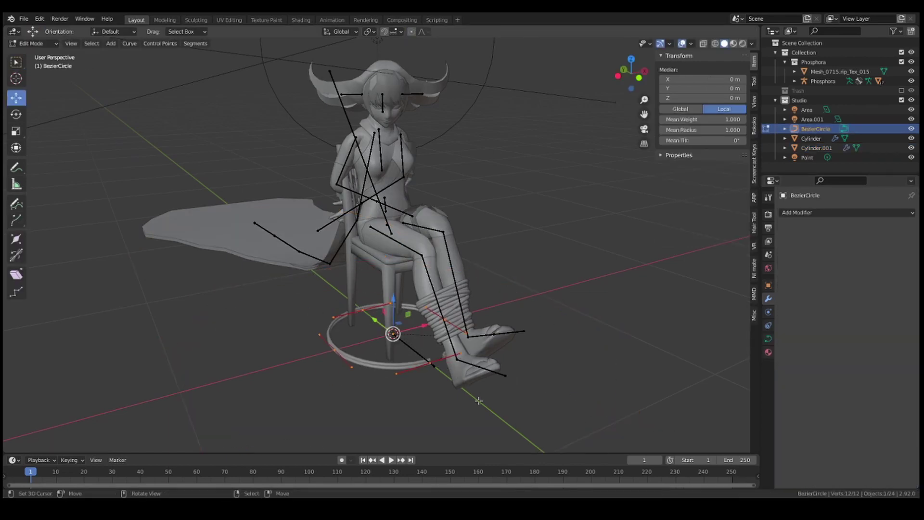
pyautogui.moveTo(402, 281); pyautogui.dragTo(457, 269, button='middle')
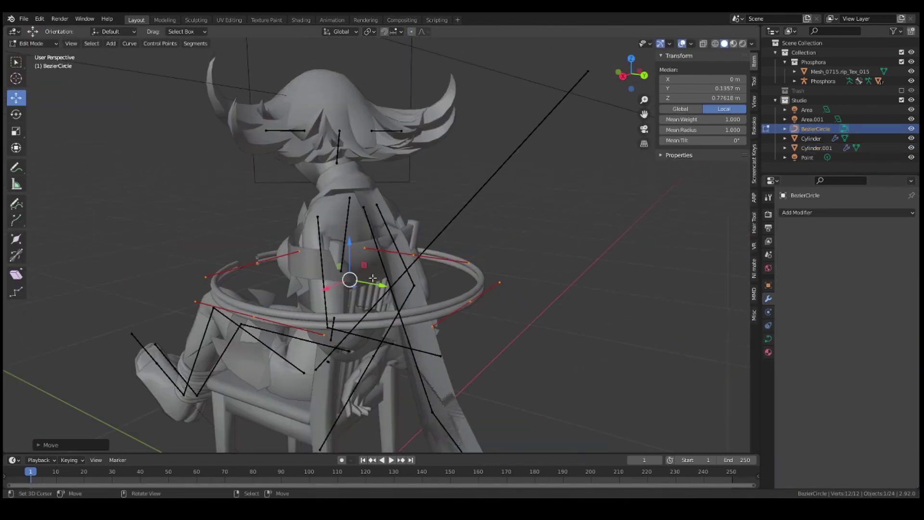
pyautogui.press('KP_3')
pyautogui.press('Tab')
# Set the torso coil's Array.001 to Count 9 with Z offset -1.
pyautogui.click(473, 263)
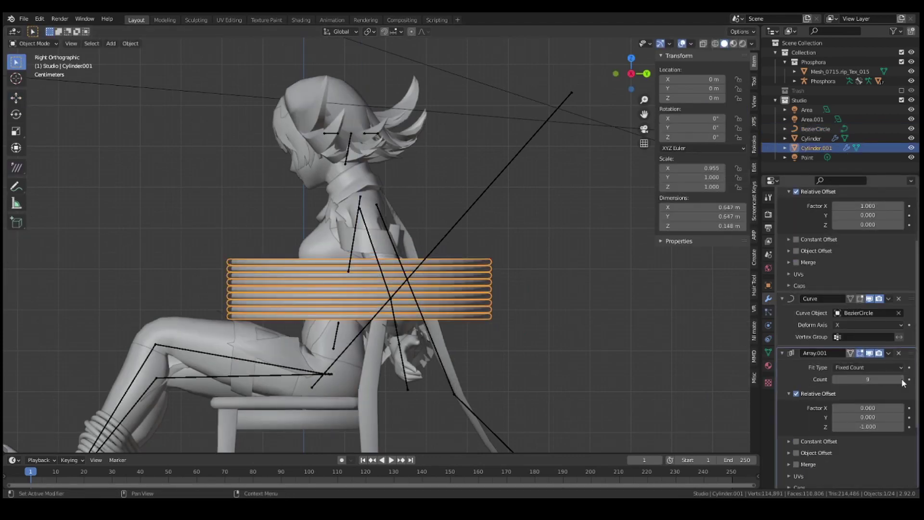
pyautogui.press('Return')
pyautogui.press('KP_1')
pyautogui.click(447, 340)
pyautogui.press('Tab')
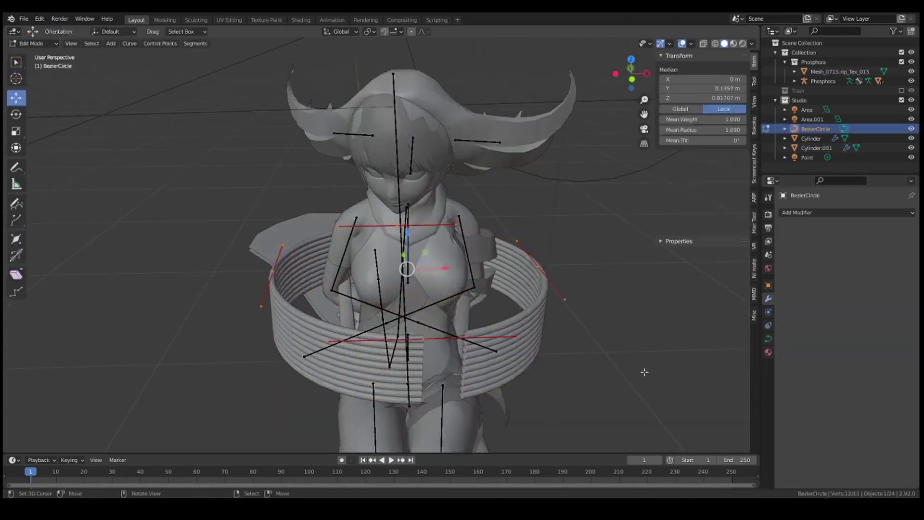
# Move the Bezier circle's control points to fit the character's torso and chair back.
pyautogui.moveTo(646, 374); pyautogui.dragTo(530, 337, button='middle')
pyautogui.press('g')
pyautogui.click(440, 301)
pyautogui.moveTo(440, 300)
pyautogui.mouseDown(button='middle')
pyautogui.moveTo(333, 228)
pyautogui.moveTo(525, 273)
pyautogui.moveTo(252, 233)
pyautogui.moveTo(153, 236)
pyautogui.mouseUp(button='middle')
pyautogui.click(369, 249)
# Move the rope curve's control points closer to the chest for tighter coils.
pyautogui.click(252, 233)
pyautogui.click(201, 216)
pyautogui.press('a')
pyautogui.moveTo(202, 216)
pyautogui.mouseDown(button='middle')
pyautogui.moveTo(363, 177)
pyautogui.moveTo(434, 289)
pyautogui.mouseUp(button='middle')
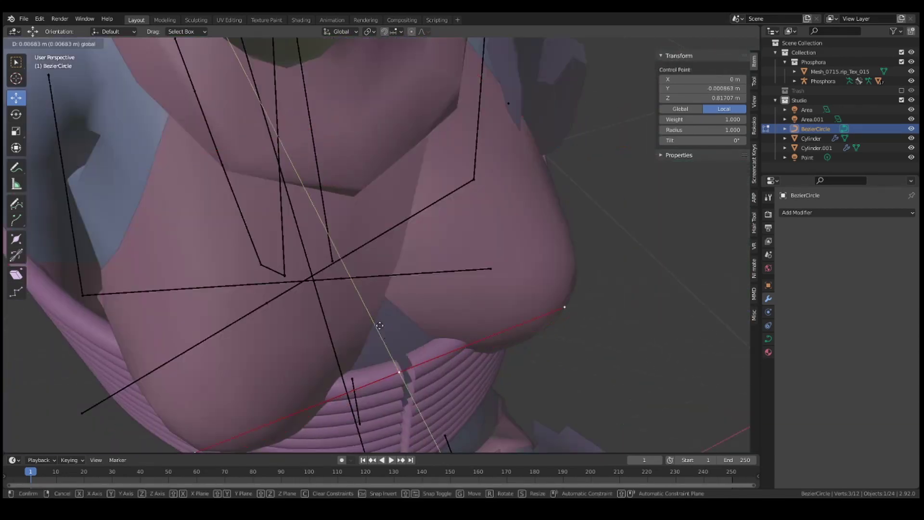
pyautogui.moveTo(385, 327); pyautogui.dragTo(388, 324)
pyautogui.moveTo(388, 324); pyautogui.dragTo(636, 318, button='middle')
pyautogui.press('Tab')
# Select the torso coil object and make a backup duplicate of it.
pyautogui.scroll(-3, 636, 317)
pyautogui.click(414, 159)
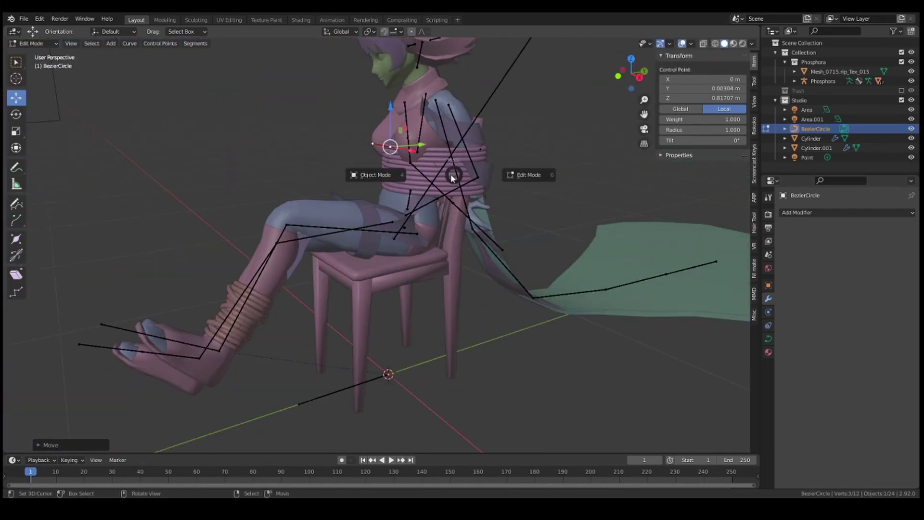
pyautogui.scroll(4, 414, 159)
pyautogui.moveTo(414, 159)
pyautogui.mouseDown(button='middle')
pyautogui.moveTo(568, 385)
pyautogui.moveTo(755, 398)
pyautogui.moveTo(440, 274)
pyautogui.mouseUp(button='middle')
pyautogui.scroll(2, 440, 275)
pyautogui.hotkey('shift', 'd')
pyautogui.press('Escape')
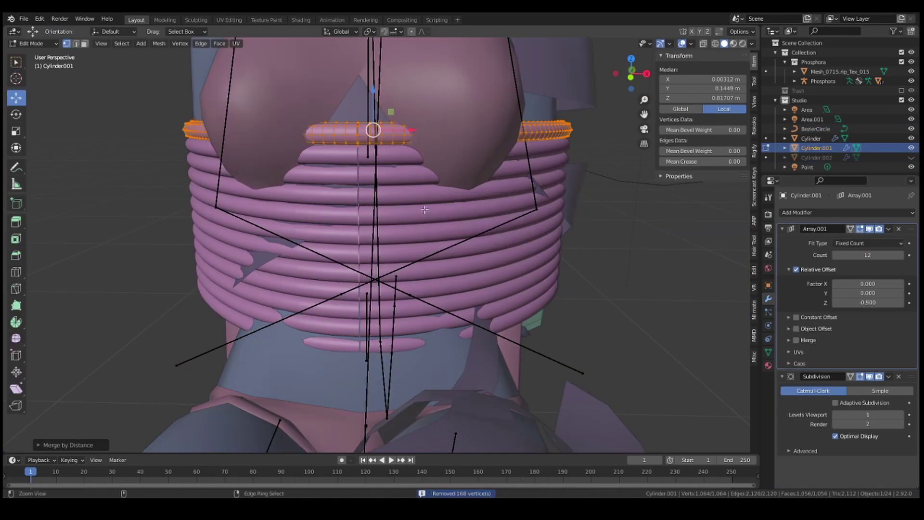
pyautogui.scroll(-3, 348, 164)
# Separate the coils into individual loops by loose parts and pick a lower loop's vertex.
pyautogui.scroll(-5, 454, 165)
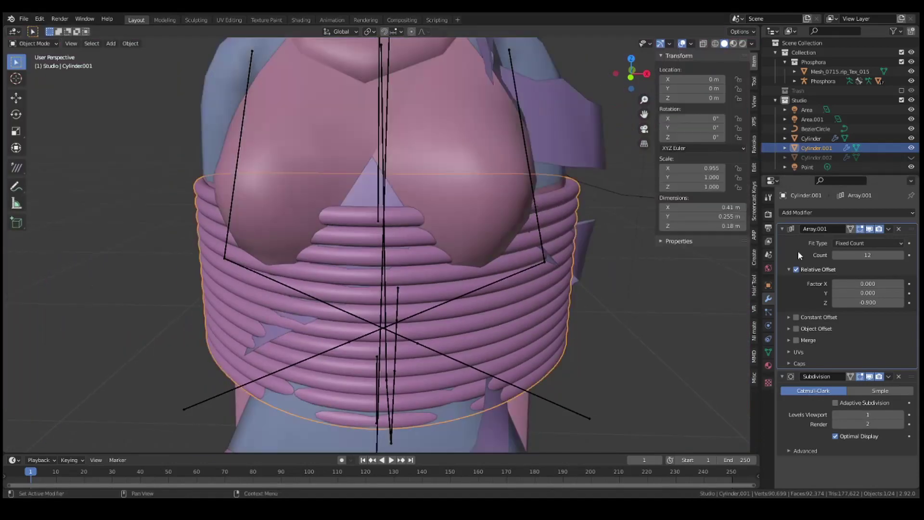
pyautogui.press('a')
pyautogui.press('p')
pyautogui.click(462, 332)
pyautogui.moveTo(462, 332)
pyautogui.mouseDown(button='middle')
pyautogui.moveTo(408, 326)
pyautogui.moveTo(481, 313)
pyautogui.mouseUp(button='middle')
pyautogui.click(508, 316)
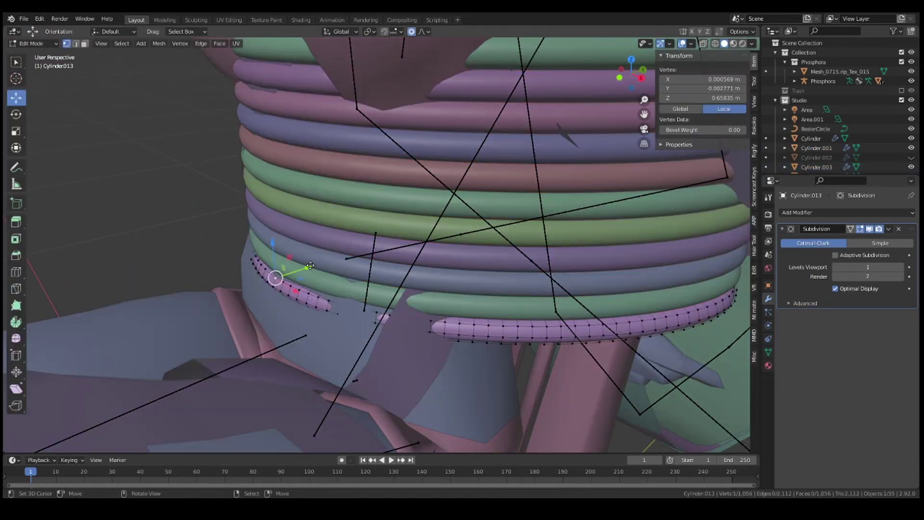
# Bend the lower rope loops so they hug the torso.
pyautogui.hotkey('shift', 'Tab')
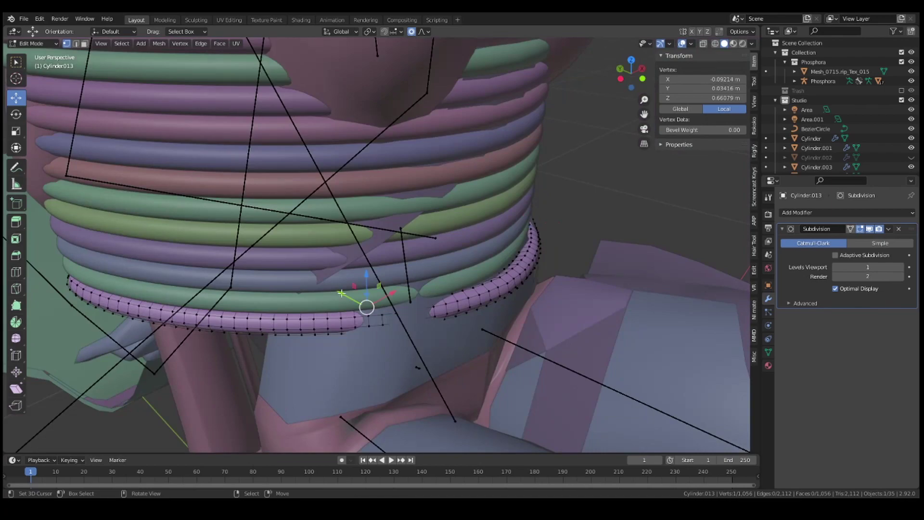
pyautogui.moveTo(516, 288)
pyautogui.mouseDown(button='middle')
pyautogui.moveTo(419, 213)
pyautogui.moveTo(433, 320)
pyautogui.moveTo(547, 288)
pyautogui.moveTo(305, 332)
pyautogui.moveTo(265, 272)
pyautogui.moveTo(298, 256)
pyautogui.mouseUp(button='middle')
pyautogui.click(434, 319)
pyautogui.click(305, 332)
pyautogui.click(310, 318)
pyautogui.hotkey('alt', 'q')
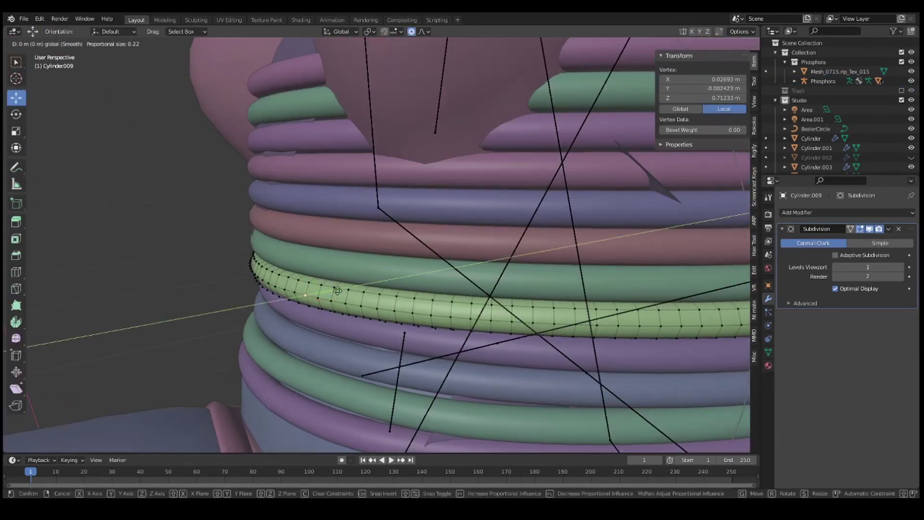
pyautogui.click(343, 250)
# Reshape the remaining coils around the chest, then select Cylinder.004 and Cylinder.006.
pyautogui.hotkey('alt', 'q')
pyautogui.hotkey('alt', 'q')
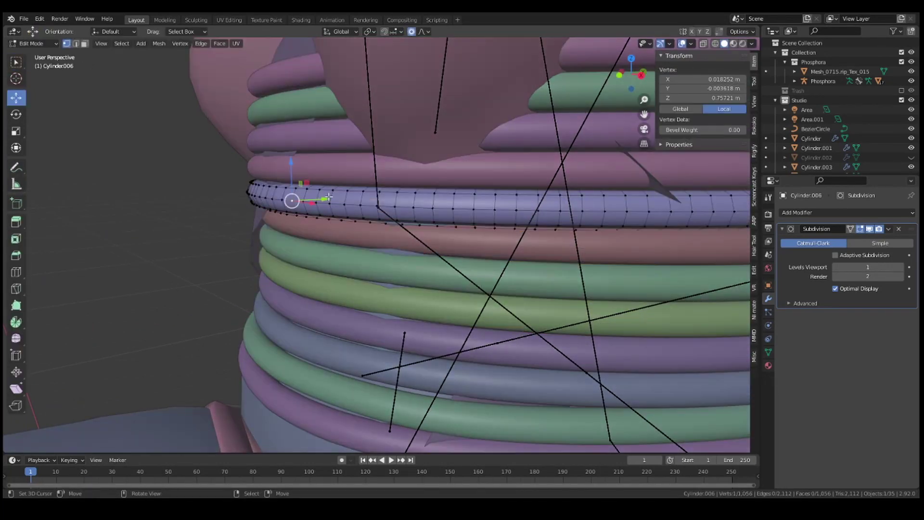
pyautogui.hotkey('alt', 'q')
pyautogui.moveTo(343, 178)
pyautogui.mouseDown(button='middle')
pyautogui.moveTo(512, 238)
pyautogui.moveTo(399, 279)
pyautogui.moveTo(445, 269)
pyautogui.moveTo(495, 282)
pyautogui.moveTo(518, 270)
pyautogui.moveTo(387, 234)
pyautogui.moveTo(371, 265)
pyautogui.mouseUp(button='middle')
pyautogui.hotkey('alt', 'q')
pyautogui.click(375, 282)
pyautogui.hotkey('alt', 'q')
pyautogui.click(424, 279)
pyautogui.hotkey('alt', 'q')
pyautogui.press('Tab')
pyautogui.click(387, 234)
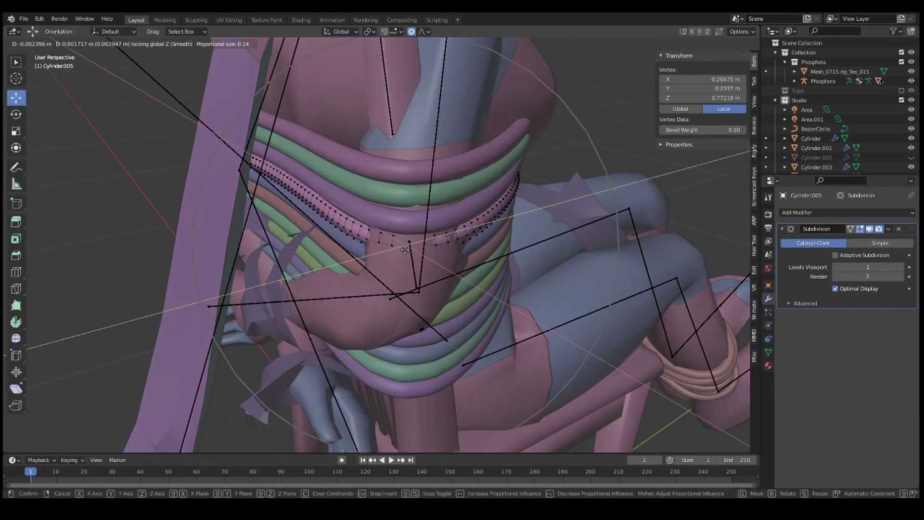
pyautogui.click(369, 268)
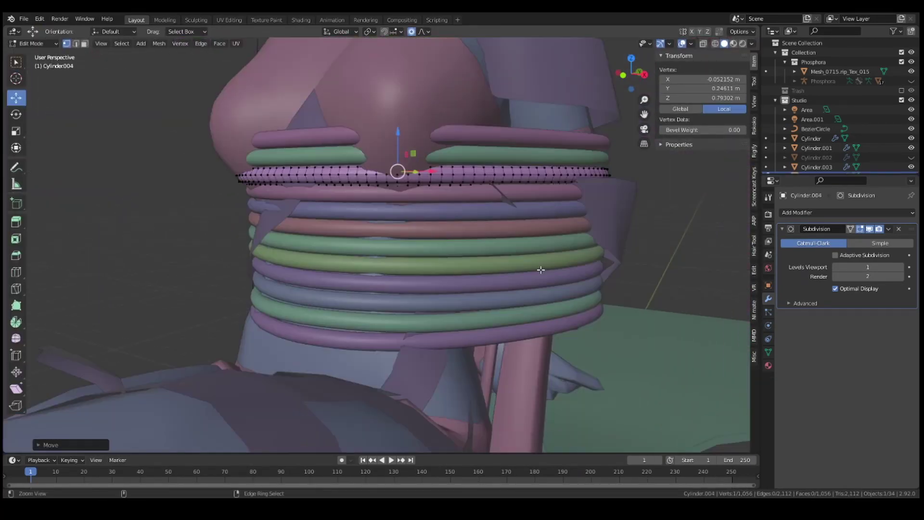
# Zoom the view out from the roped torso.
pyautogui.scroll(-3, 541, 269)
pyautogui.scroll(-3, 530, 284)
pyautogui.scroll(-3, 510, 303)
pyautogui.scroll(-1, 496, 322)
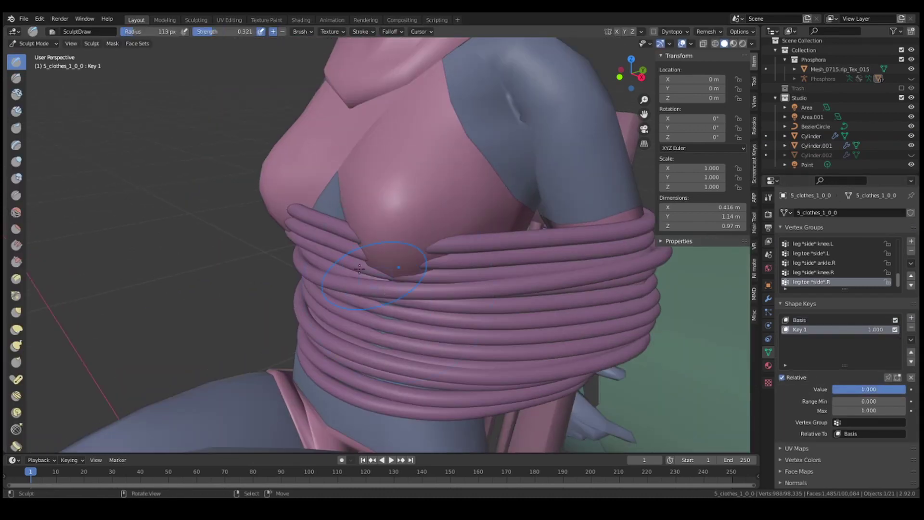
# Sculpt the clothing under the ropes with the Grab and Draw brushes.
pyautogui.moveTo(409, 247); pyautogui.dragTo(403, 284, button='middle')
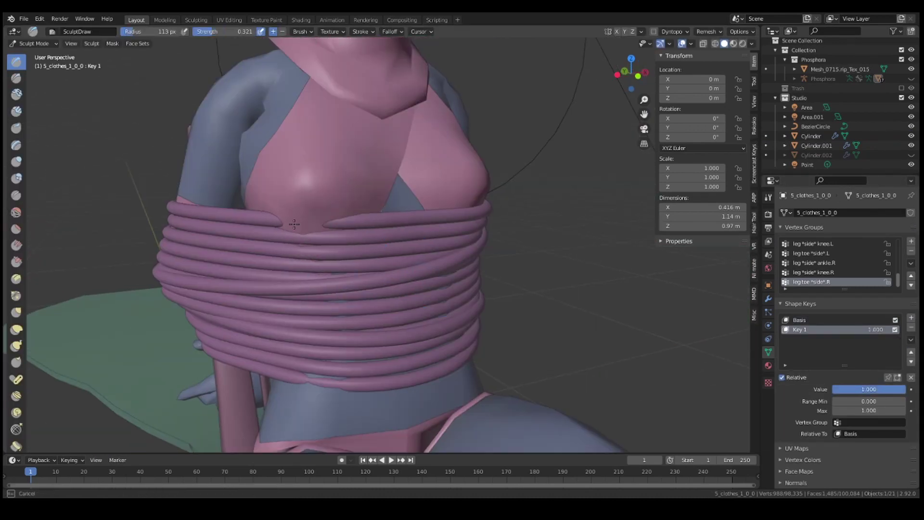
pyautogui.moveTo(294, 224); pyautogui.dragTo(330, 238, button='middle')
pyautogui.press('g')
pyautogui.scroll(3, 392, 220)
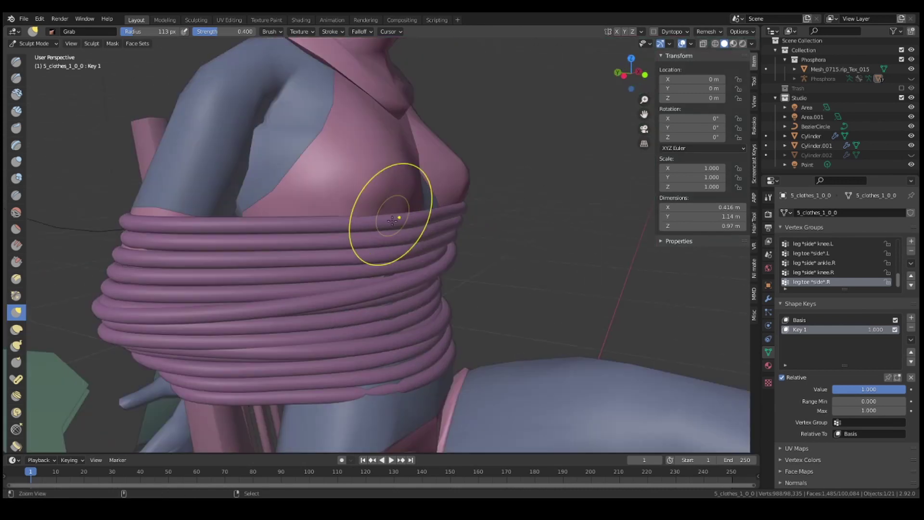
pyautogui.moveTo(393, 220)
pyautogui.mouseDown(button='middle')
pyautogui.moveTo(427, 283)
pyautogui.moveTo(337, 263)
pyautogui.moveTo(366, 289)
pyautogui.mouseUp(button='middle')
pyautogui.press('x')
# Sculpt the body mesh to fit the ropes, then return to Object Mode.
pyautogui.hotkey('ctrl', 'Tab')
pyautogui.click(457, 408)
pyautogui.hotkey('ctrl', 'Tab')
pyautogui.click(443, 437)
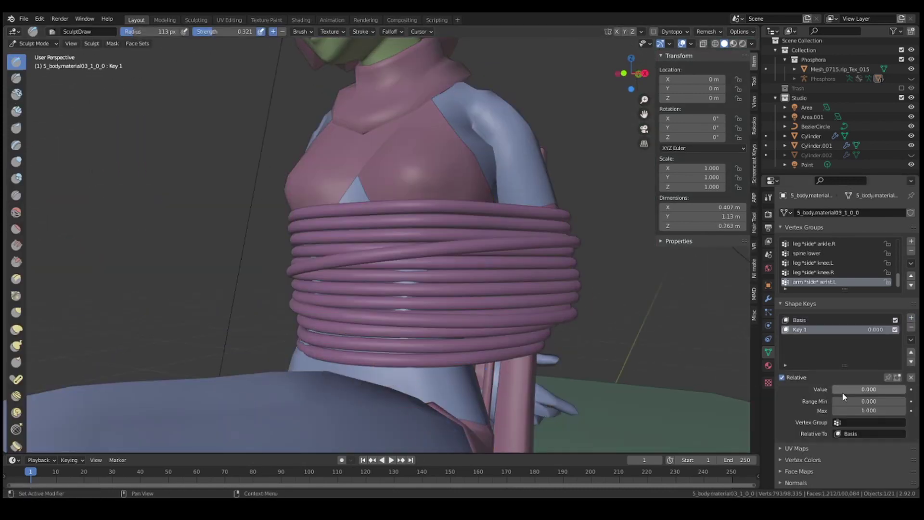
pyautogui.moveTo(429, 264); pyautogui.dragTo(323, 326, button='middle')
pyautogui.scroll(-5, 410, 270)
pyautogui.hotkey('ctrl', 'Tab')
pyautogui.click(323, 326)
pyautogui.moveTo(420, 326); pyautogui.dragTo(472, 308, button='middle')
# Shade the viewport plain grey, unhide all objects and enter the armature's pose mode.
pyautogui.click(752, 43)
pyautogui.click(712, 176)
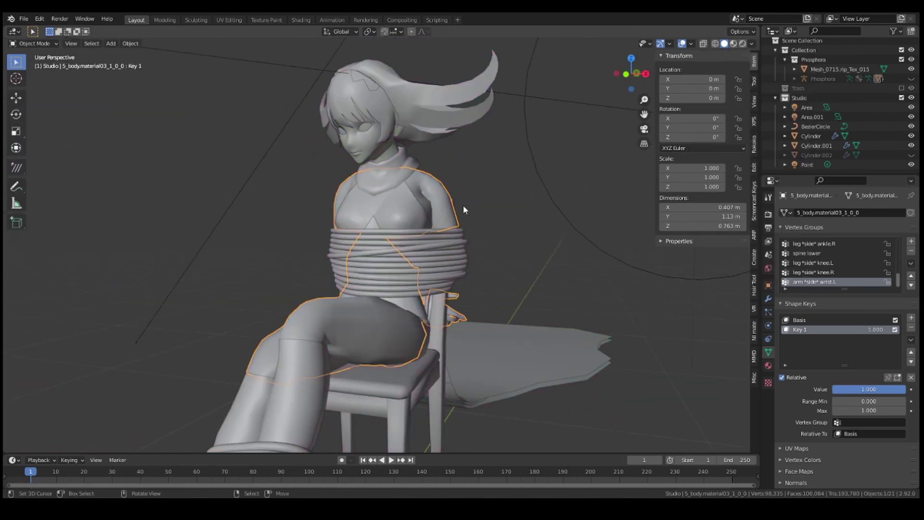
pyautogui.moveTo(463, 205)
pyautogui.mouseDown(button='middle')
pyautogui.moveTo(428, 268)
pyautogui.moveTo(447, 232)
pyautogui.moveTo(583, 218)
pyautogui.mouseUp(button='middle')
pyautogui.hotkey('alt', 'h')
pyautogui.hotkey('ctrl', 'Tab')
pyautogui.scroll(5, 583, 218)
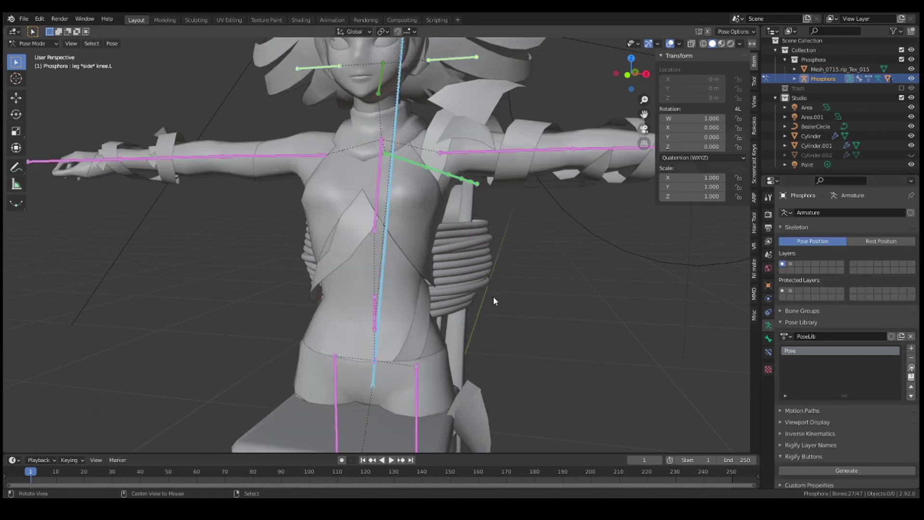
pyautogui.scroll(-4, 493, 296)
pyautogui.scroll(1, 401, 333)
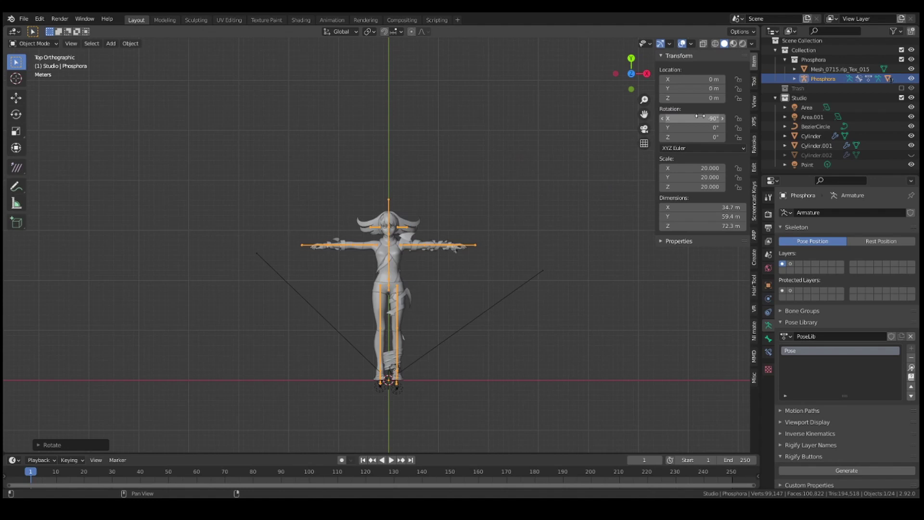
# Add a plane scaled by 20 and position it in front of the mouth.
pyautogui.scroll(7, 434, 192)
pyautogui.hotkey('shift', 'a')
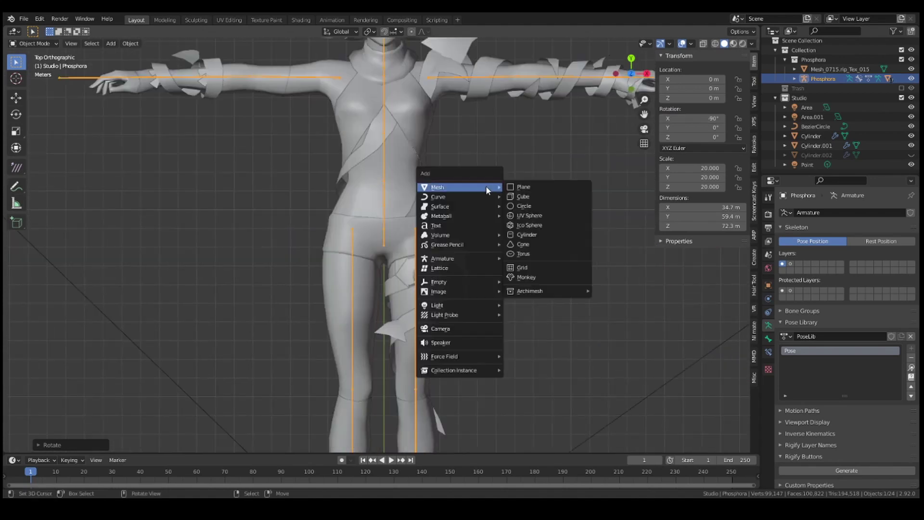
pyautogui.click(525, 187)
pyautogui.write('s20')
pyautogui.press('Return')
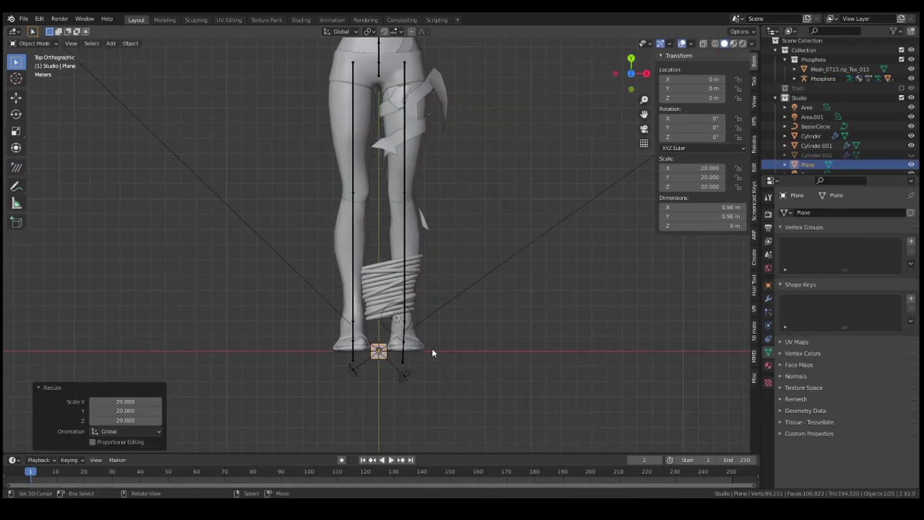
pyautogui.moveTo(432, 348); pyautogui.dragTo(530, 313, button='middle')
pyautogui.press('g')
pyautogui.click(641, 292)
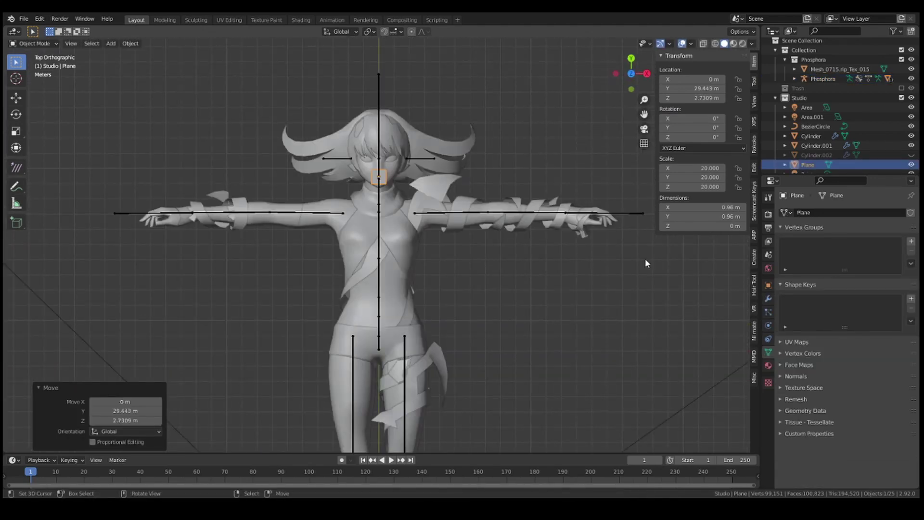
# Offset the plane's vertices sideways and add a Mirror modifier across X.
pyautogui.press('Tab')
pyautogui.press('KP_Decimal')
pyautogui.press('Return')
pyautogui.click(769, 299)
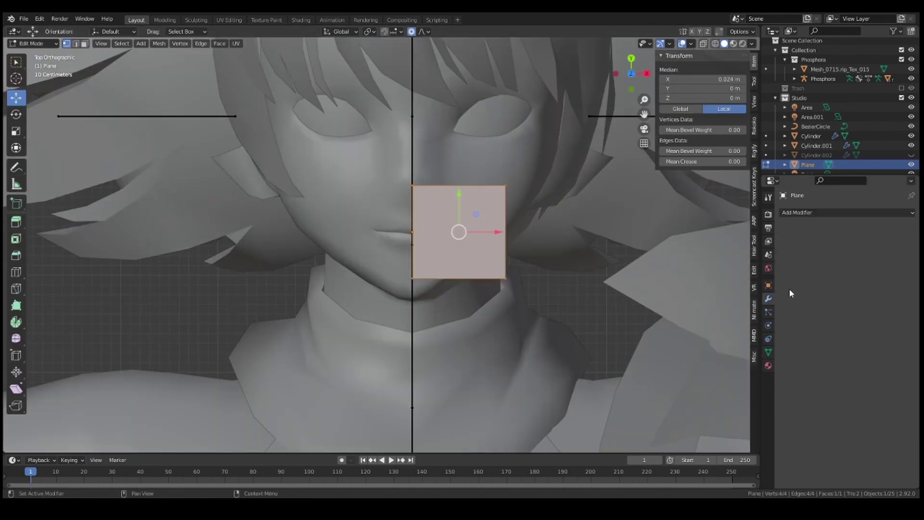
pyautogui.click(818, 213)
pyautogui.click(722, 323)
# Add an Array modifier placed before the Mirror, plus a Subdivision modifier.
pyautogui.press('Tab')
pyautogui.press('g')
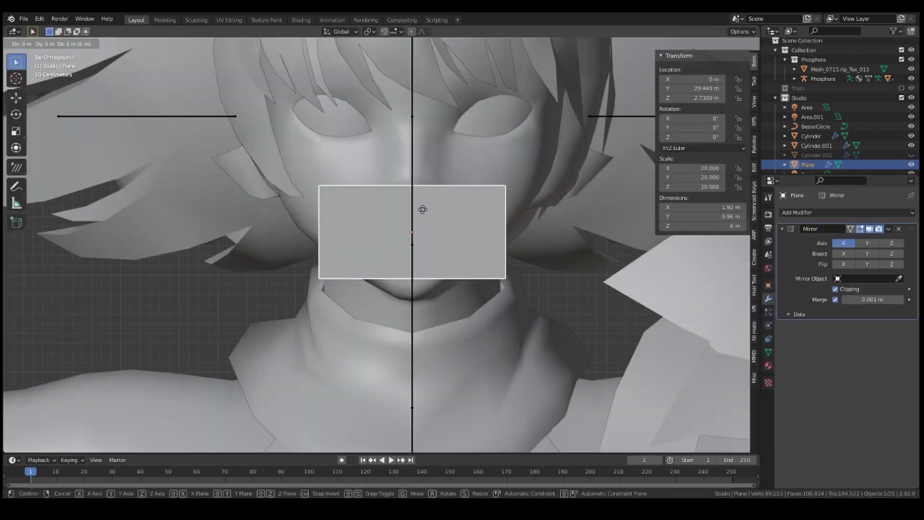
pyautogui.click(422, 219)
pyautogui.click(819, 212)
pyautogui.click(722, 239)
pyautogui.moveTo(911, 274); pyautogui.dragTo(911, 226)
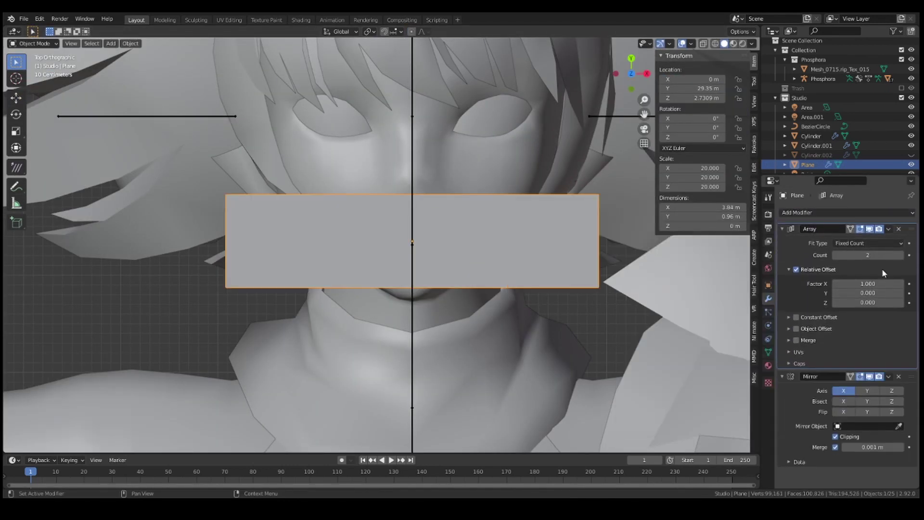
pyautogui.click(819, 213)
pyautogui.click(737, 386)
# Give the head Collision physics and pick among the overlapping objects.
pyautogui.scroll(-3, 816, 339)
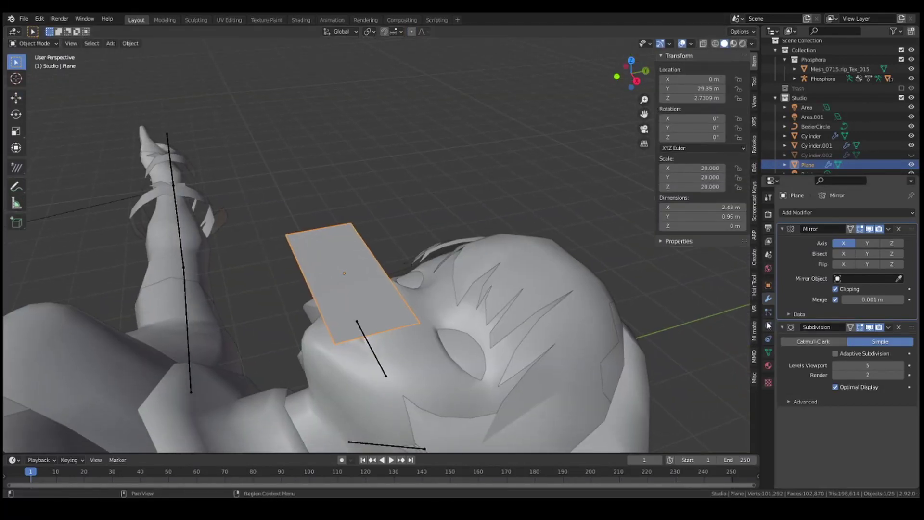
pyautogui.click(769, 326)
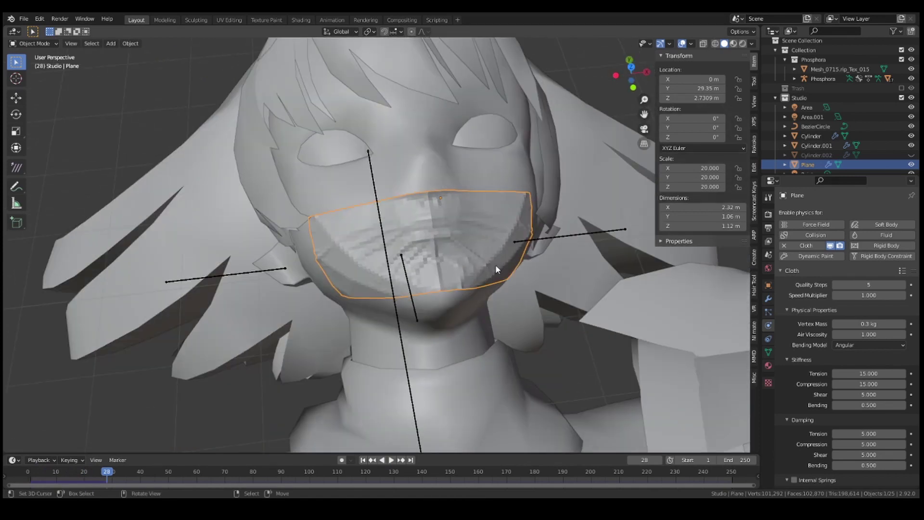
pyautogui.keyDown('alt'); pyautogui.click(495, 264); pyautogui.keyUp('alt')
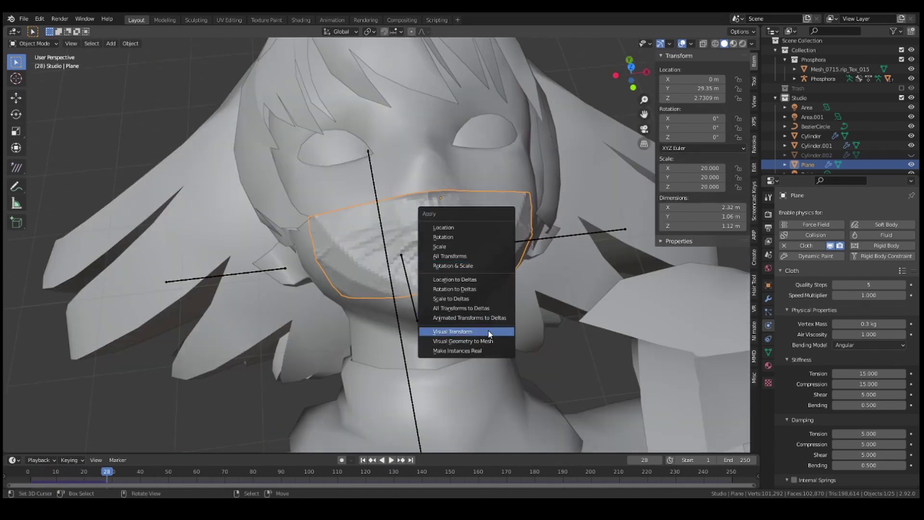
# Apply the draped cloth as real mesh, then sculpt the gag and head mesh.
pyautogui.click(452, 275)
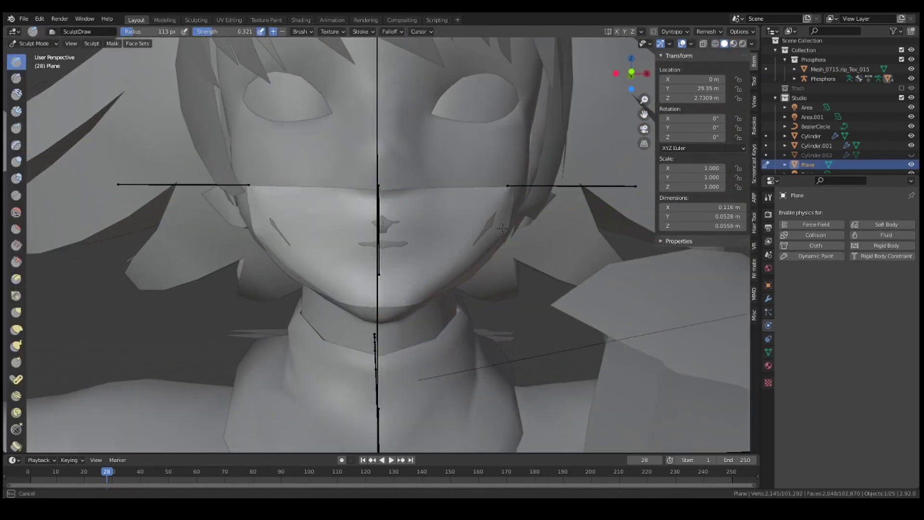
pyautogui.moveTo(501, 229); pyautogui.dragTo(461, 219, button='middle')
pyautogui.moveTo(239, 343)
pyautogui.mouseDown(button='middle')
pyautogui.moveTo(402, 258)
pyautogui.moveTo(419, 264)
pyautogui.mouseUp(button='middle')
pyautogui.press('f')
pyautogui.moveTo(441, 214); pyautogui.dragTo(372, 255, button='middle')
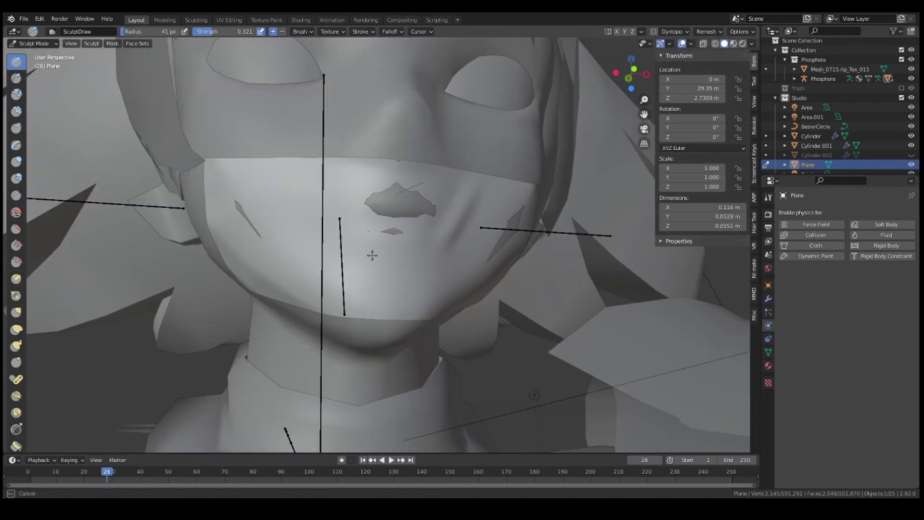
pyautogui.scroll(-4, 407, 178)
pyautogui.hotkey('alt', 'q')
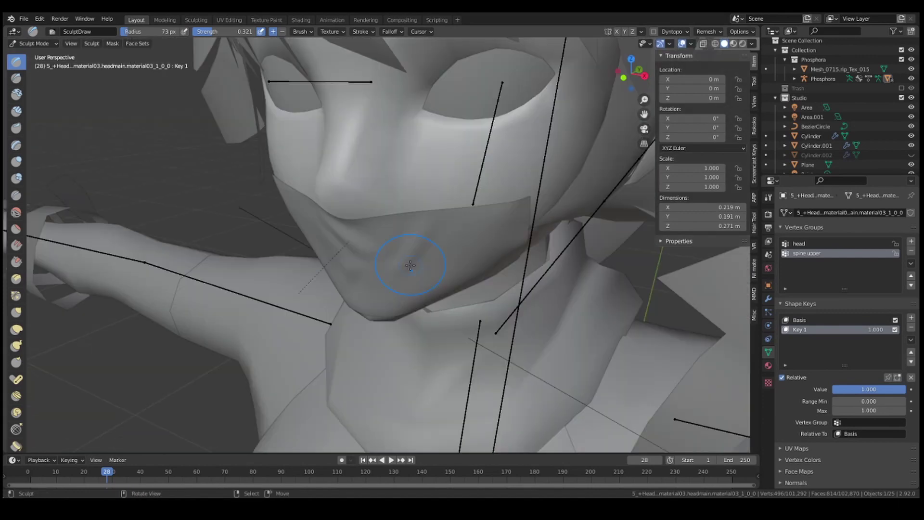
pyautogui.hotkey('alt', 'q')
# Give the gag plane a new material with an Image Texture node in Shading.
pyautogui.click(301, 20)
pyautogui.moveTo(371, 101); pyautogui.dragTo(395, 144, button='middle')
pyautogui.click(769, 298)
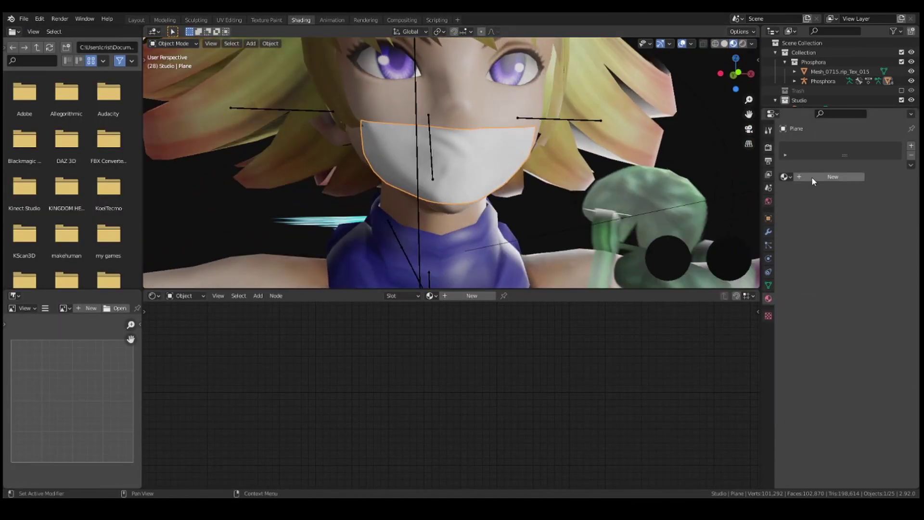
pyautogui.click(811, 177)
pyautogui.hotkey('shift', 'a')
pyautogui.write('image')
pyautogui.press('Return')
pyautogui.click(454, 366)
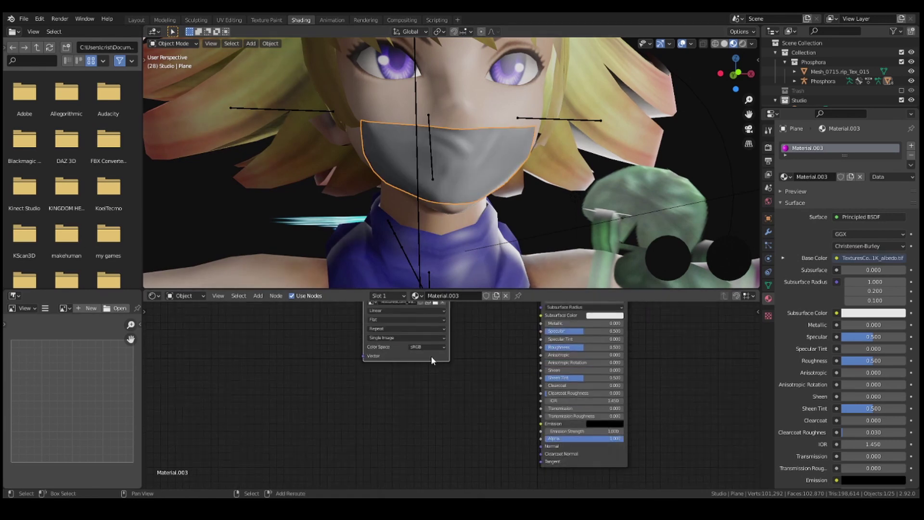
# Link the metallic texture into Metallic with its Color Space set to Non-Color.
pyautogui.hotkey('shift', 'a')
pyautogui.click(465, 365)
pyautogui.write('no')
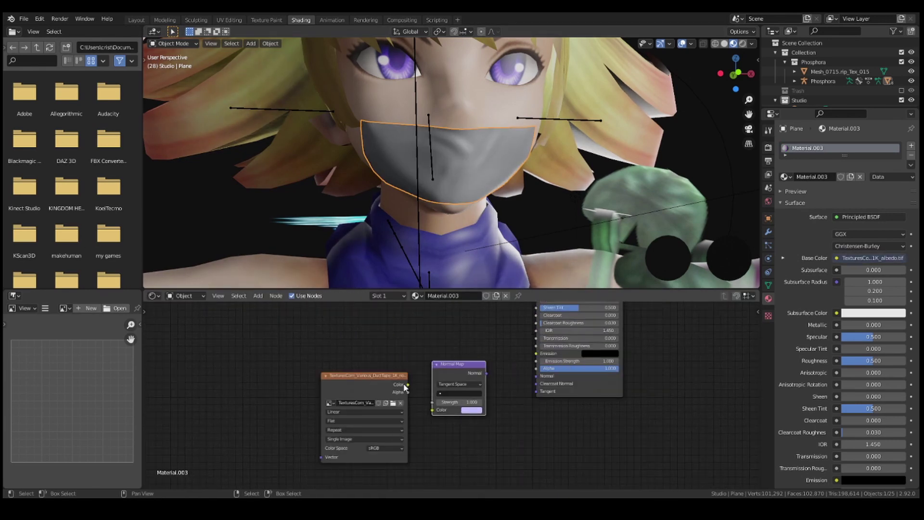
pyautogui.hotkey('ctrl', 'z')
pyautogui.hotkey('ctrl', 'z')
pyautogui.hotkey('ctrl', 'z')
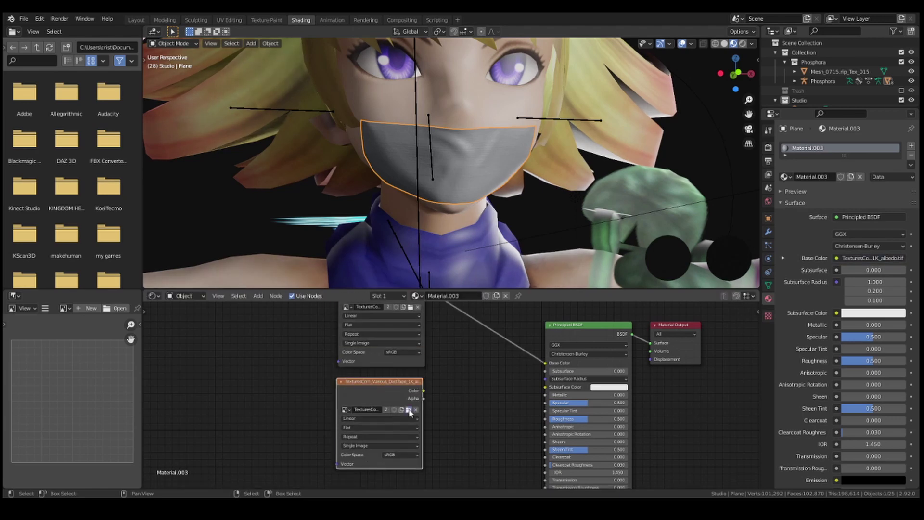
pyautogui.moveTo(423, 391); pyautogui.dragTo(545, 395)
pyautogui.click(402, 454)
pyautogui.click(395, 437)
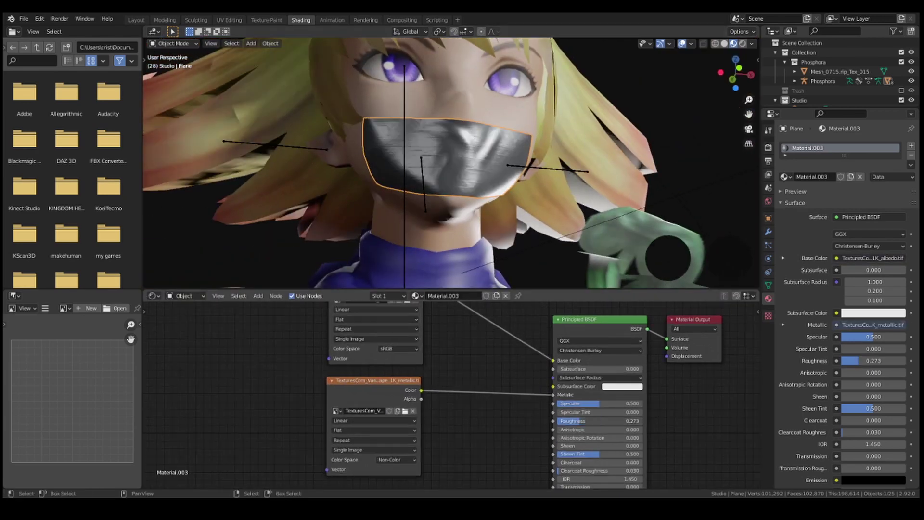
# Return to the Layout view and show the tape plane's modifier settings.
pyautogui.moveTo(446, 193); pyautogui.dragTo(377, 60, button='middle')
pyautogui.click(768, 231)
pyautogui.click(847, 144)
pyautogui.click(745, 295)
# Add a Solidify modifier, narrow the tape along X, and lower its Thickness.
pyautogui.click(137, 19)
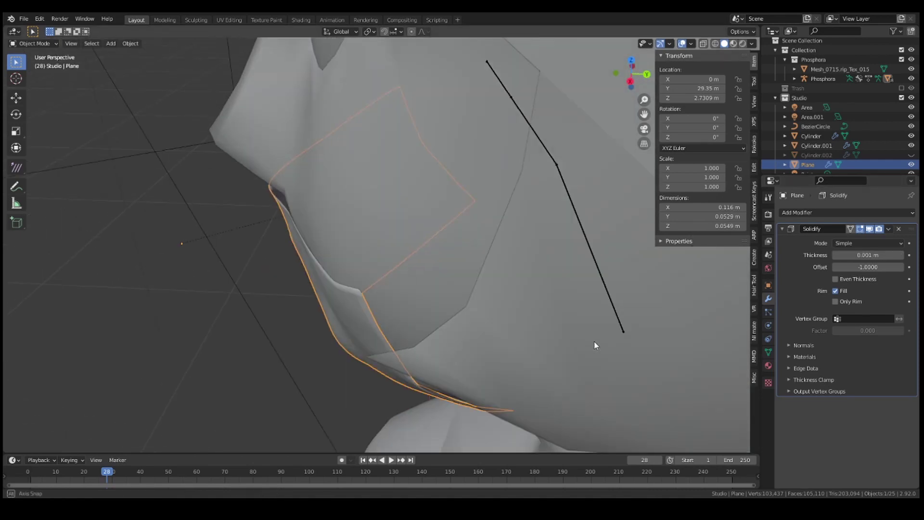
pyautogui.moveTo(674, 337)
pyautogui.mouseDown(button='middle')
pyautogui.moveTo(719, 373)
pyautogui.moveTo(601, 289)
pyautogui.mouseUp(button='middle')
pyautogui.press('Tab')
pyautogui.press('s')
pyautogui.press('x')
pyautogui.click(675, 363)
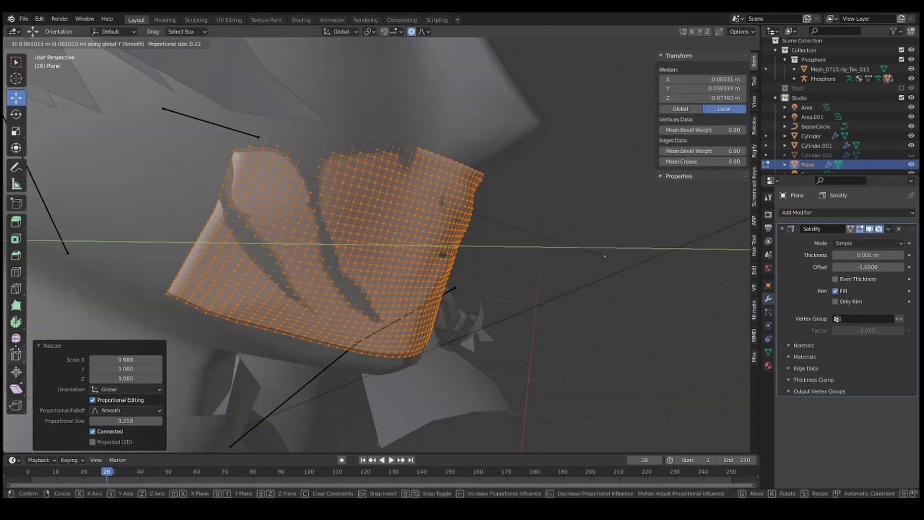
pyautogui.click(848, 255)
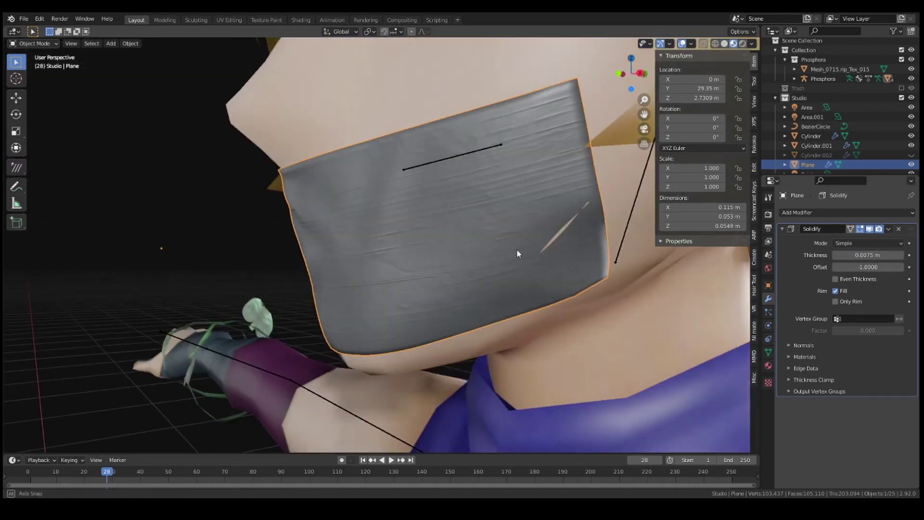
# Select the head and then the armature, toggling the armature's pose mode.
pyautogui.click(515, 223)
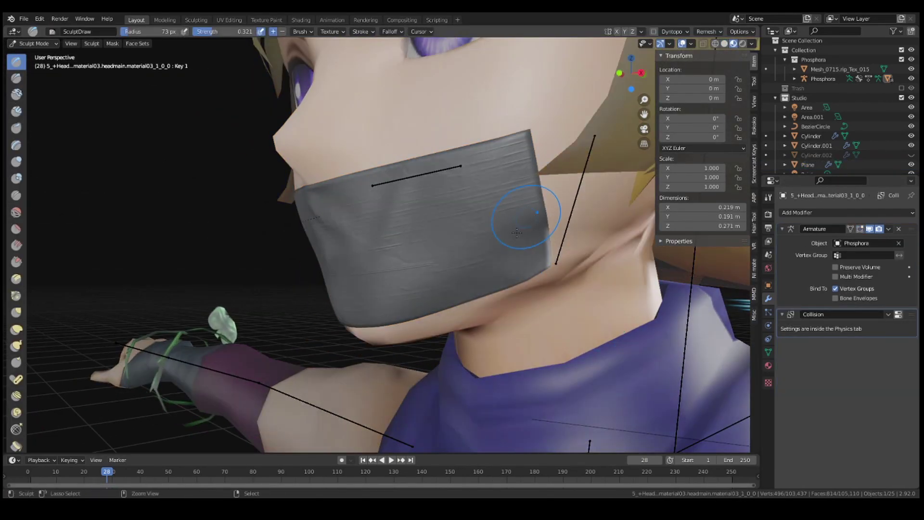
pyautogui.moveTo(515, 223); pyautogui.dragTo(419, 250, button='middle')
pyautogui.click(496, 217)
pyautogui.moveTo(495, 217)
pyautogui.mouseDown(button='middle')
pyautogui.moveTo(458, 250)
pyautogui.moveTo(393, 228)
pyautogui.mouseUp(button='middle')
pyautogui.hotkey('ctrl', 'Tab')
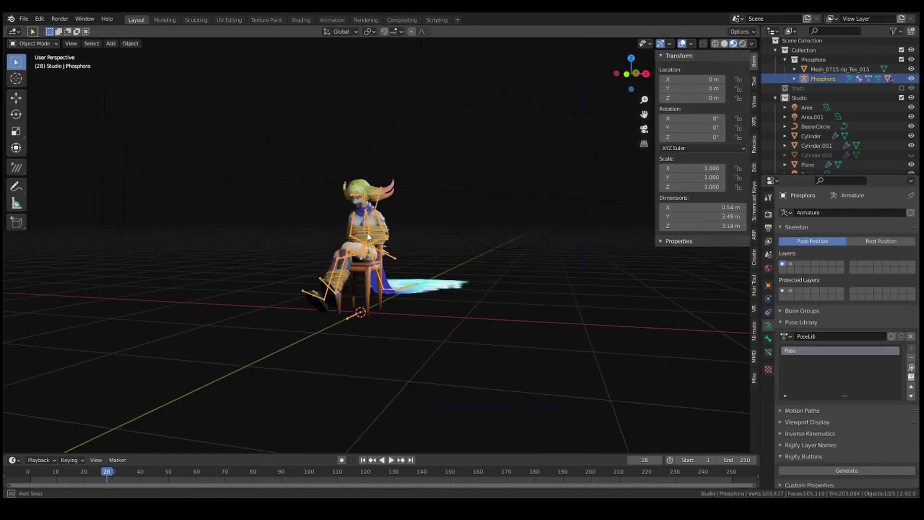
# Sculpt the inner and outer leafy plant shape keys so the vines tuck under the torso ropes.
pyautogui.hotkey('ctrl', 'Tab')
pyautogui.scroll(3, 391, 226)
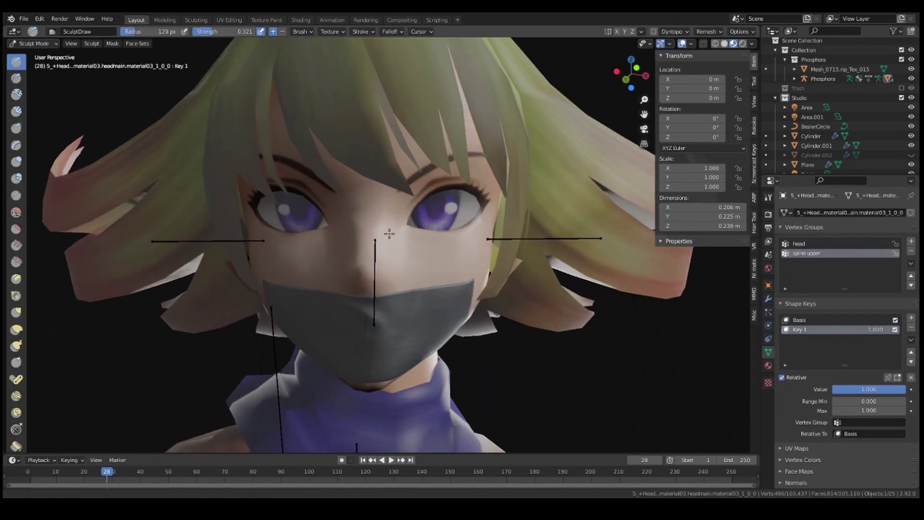
pyautogui.scroll(2, 433, 168)
pyautogui.moveTo(412, 183)
pyautogui.mouseDown(button='middle')
pyautogui.moveTo(309, 186)
pyautogui.moveTo(336, 185)
pyautogui.moveTo(557, 299)
pyautogui.moveTo(577, 330)
pyautogui.moveTo(474, 237)
pyautogui.moveTo(433, 272)
pyautogui.mouseUp(button='middle')
pyautogui.scroll(-5, 371, 195)
pyautogui.hotkey('ctrl', 'Tab')
pyautogui.scroll(3, 578, 330)
pyautogui.moveTo(422, 303)
pyautogui.mouseDown(button='middle')
pyautogui.moveTo(403, 314)
pyautogui.moveTo(505, 299)
pyautogui.moveTo(387, 327)
pyautogui.moveTo(531, 301)
pyautogui.moveTo(537, 289)
pyautogui.moveTo(444, 340)
pyautogui.moveTo(526, 330)
pyautogui.moveTo(481, 312)
pyautogui.moveTo(527, 289)
pyautogui.mouseUp(button='middle')
pyautogui.hotkey('alt', 'q')
pyautogui.scroll(4, 376, 294)
pyautogui.hotkey('alt', 'q')
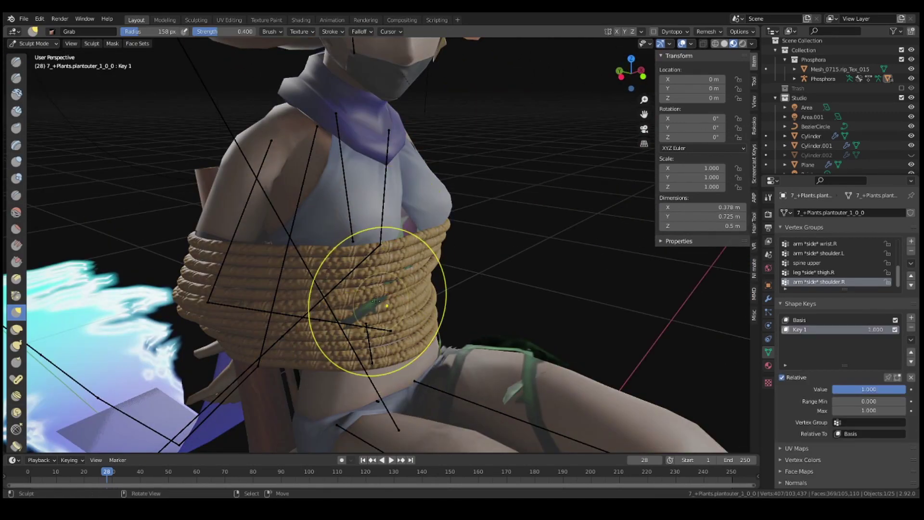
pyautogui.scroll(-4, 386, 305)
pyautogui.moveTo(386, 305)
pyautogui.mouseDown(button='middle')
pyautogui.moveTo(299, 309)
pyautogui.moveTo(278, 340)
pyautogui.moveTo(439, 352)
pyautogui.mouseUp(button='middle')
# Move the chest rope coil vertices on Cylinder.001 in Edit Mode so they hug the body.
pyautogui.hotkey('ctrl', 'Tab')
pyautogui.click(272, 339)
pyautogui.press('Tab')
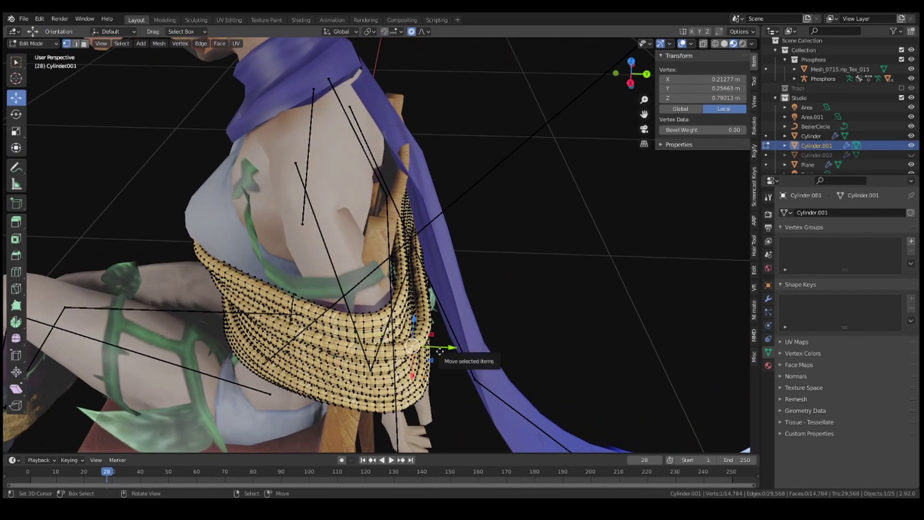
pyautogui.click(440, 351)
pyautogui.press('Tab')
pyautogui.scroll(-5, 400, 163)
pyautogui.moveTo(399, 162)
pyautogui.mouseDown(button='middle')
pyautogui.moveTo(424, 172)
pyautogui.moveTo(383, 160)
pyautogui.moveTo(372, 195)
pyautogui.moveTo(388, 181)
pyautogui.moveTo(380, 169)
pyautogui.mouseUp(button='middle')
# Append the apartment scene, view it in Solid shading and select its armature in the Outliner.
pyautogui.click(24, 19)
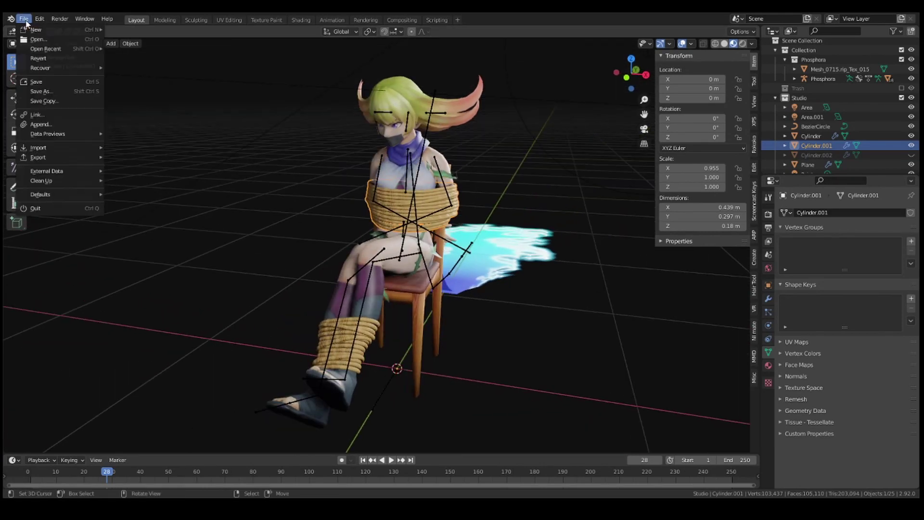
pyautogui.click(89, 312)
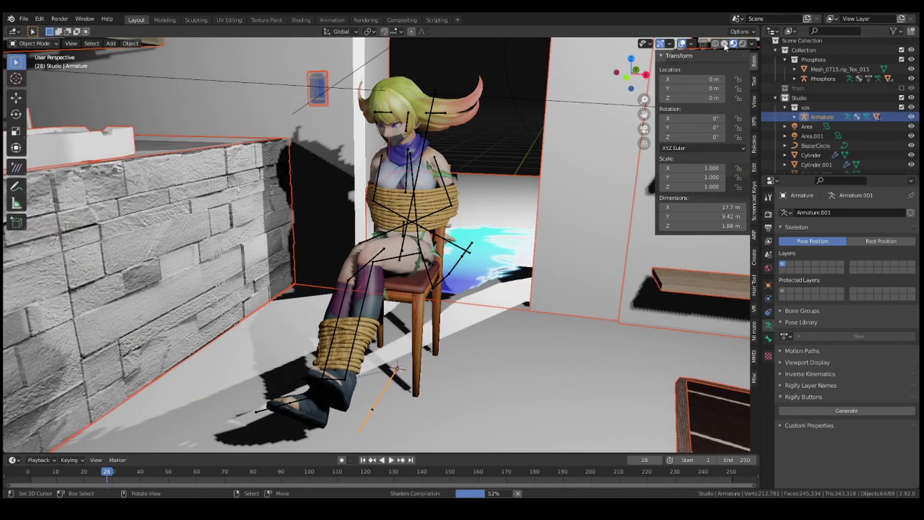
pyautogui.click(725, 44)
pyautogui.click(820, 118)
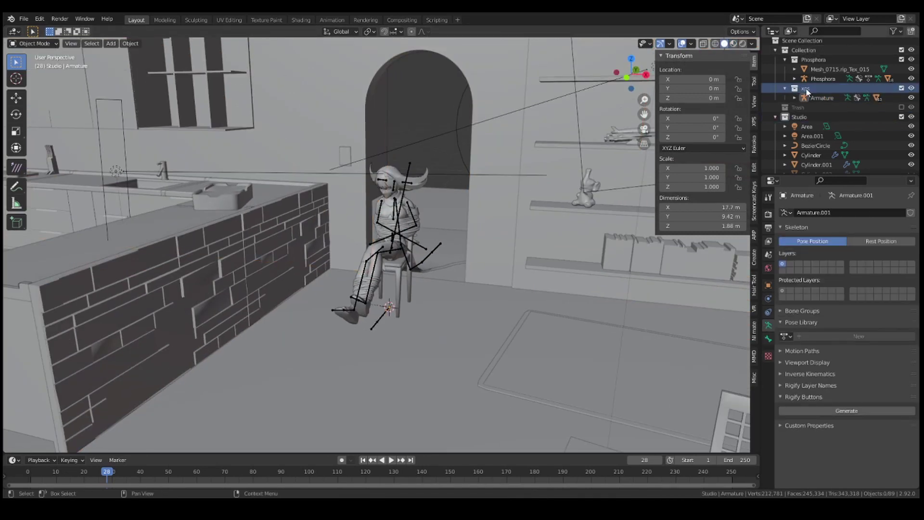
pyautogui.click(849, 90)
pyautogui.write('Apartment')
pyautogui.scroll(-5, 456, 189)
pyautogui.hotkey('shift', 'z')
# Inspect the apartment layout from the top and switch the viewport to Material Preview.
pyautogui.press('KP_7')
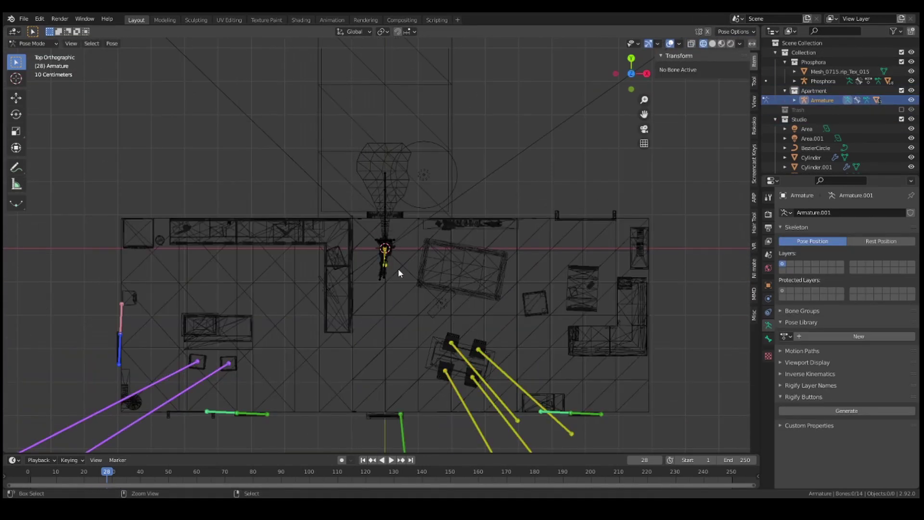
pyautogui.hotkey('ctrl', 'Tab')
pyautogui.moveTo(467, 278); pyautogui.dragTo(429, 252, button='middle')
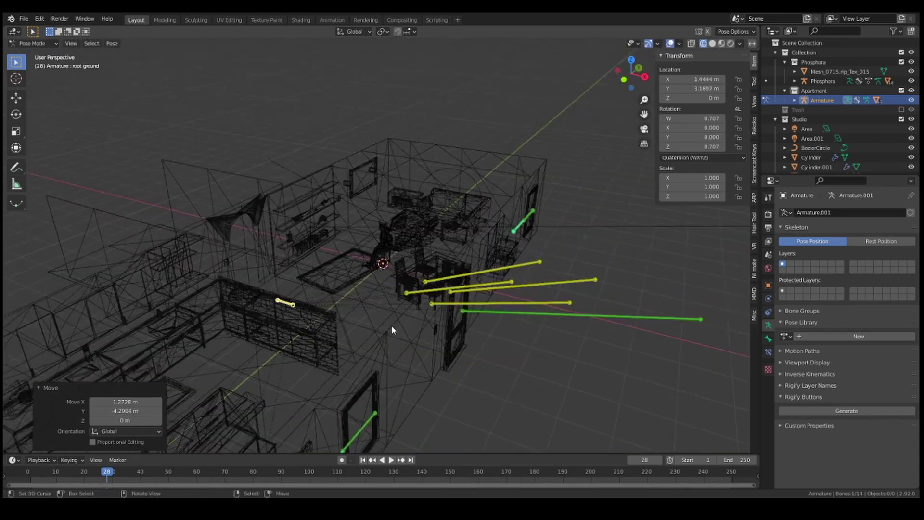
pyautogui.hotkey('shift', 'z')
pyautogui.press('z')
pyautogui.click(483, 291)
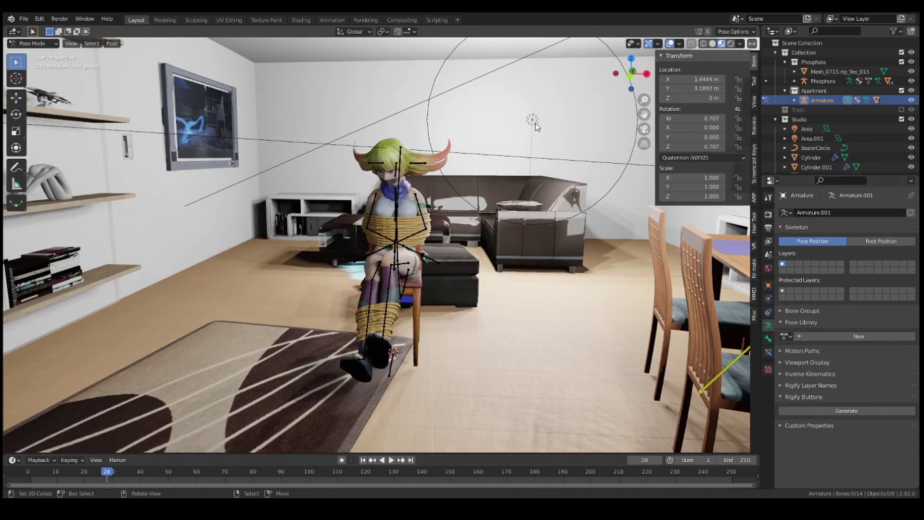
# Raise the room's point light power to 300 W.
pyautogui.hotkey('ctrl', 'Tab')
pyautogui.click(532, 118)
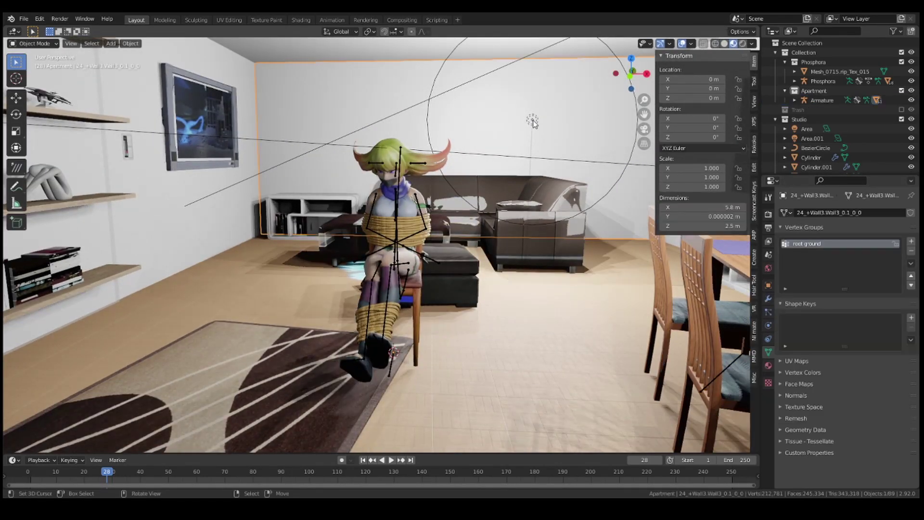
pyautogui.doubleClick(869, 275)
pyautogui.write('3')
pyautogui.press('Return')
# Add a camera aligned to the view framing the character, placed in the Apartment collection.
pyautogui.moveTo(683, 342); pyautogui.dragTo(498, 290, button='middle')
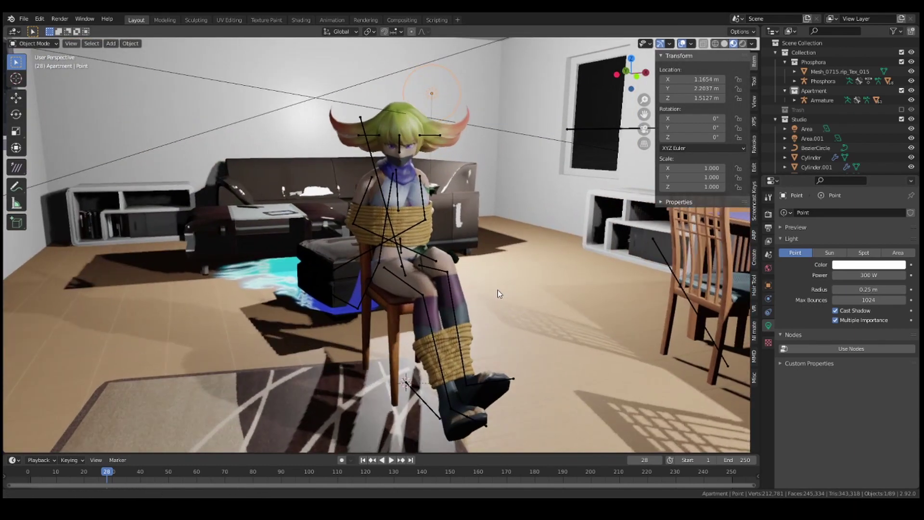
pyautogui.hotkey('shift', 'a')
pyautogui.click(514, 307)
pyautogui.press('ctrl+alt+KP_0')
pyautogui.moveTo(496, 325)
pyautogui.mouseDown(button='middle')
pyautogui.moveTo(449, 287)
pyautogui.moveTo(582, 246)
pyautogui.mouseUp(button='middle')
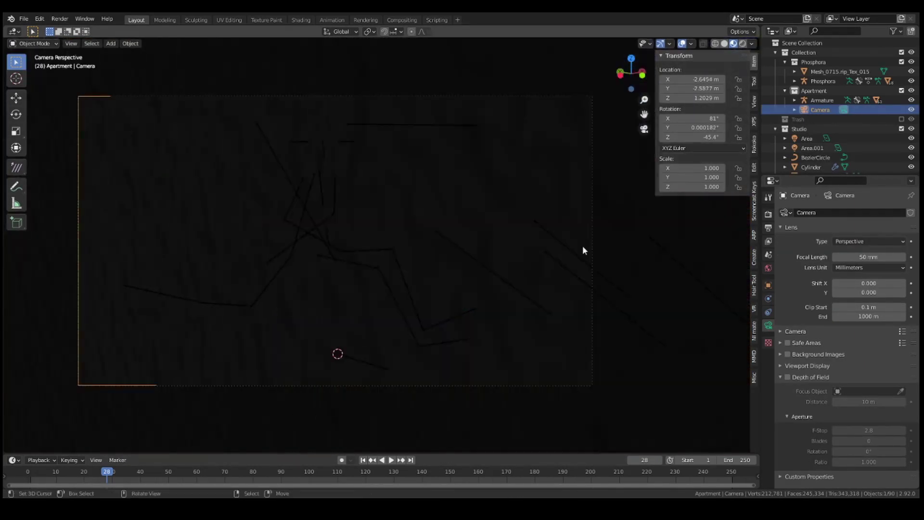
pyautogui.moveTo(820, 110); pyautogui.dragTo(815, 54)
# Move the apartment's root bone along the floor plane so the living room surrounds the character.
pyautogui.hotkey('ctrl', 'Tab')
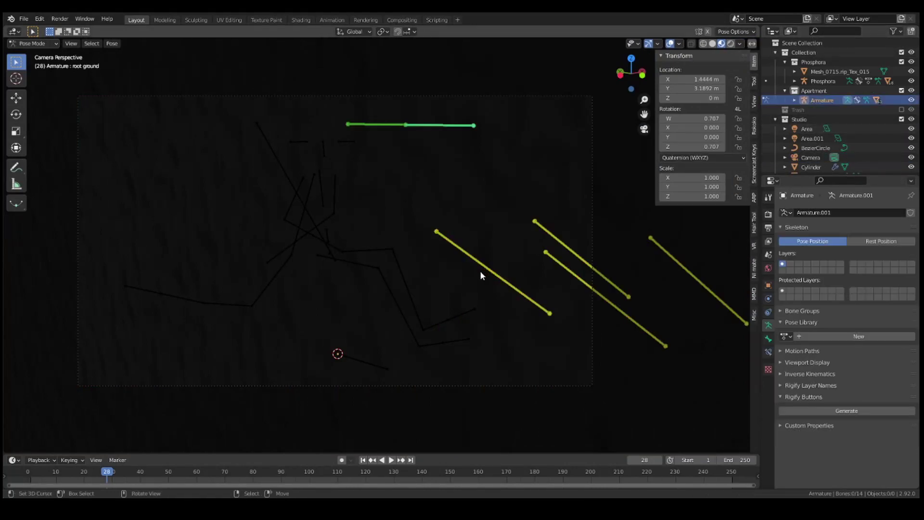
pyautogui.hotkey('shift', 'z')
pyautogui.scroll(-4, 481, 270)
pyautogui.hotkey('shift', 'z')
pyautogui.press('g')
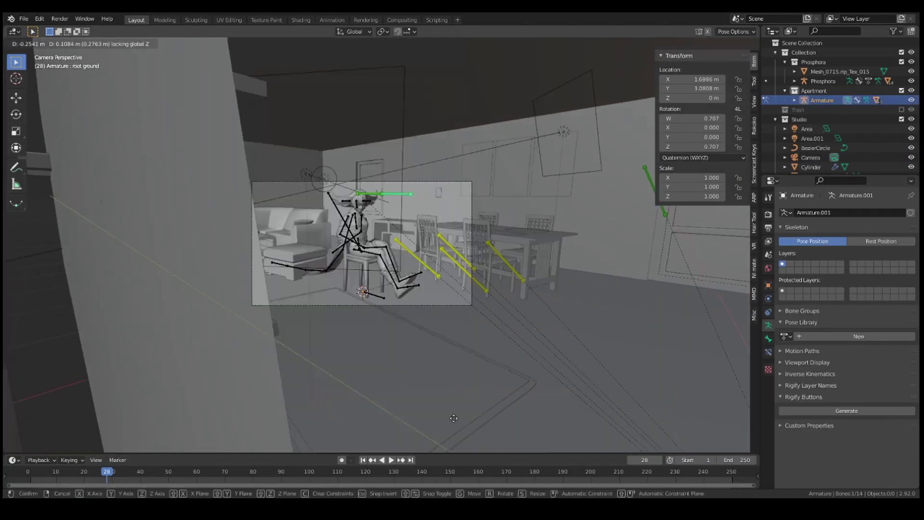
pyautogui.click(411, 65)
pyautogui.scroll(3, 411, 65)
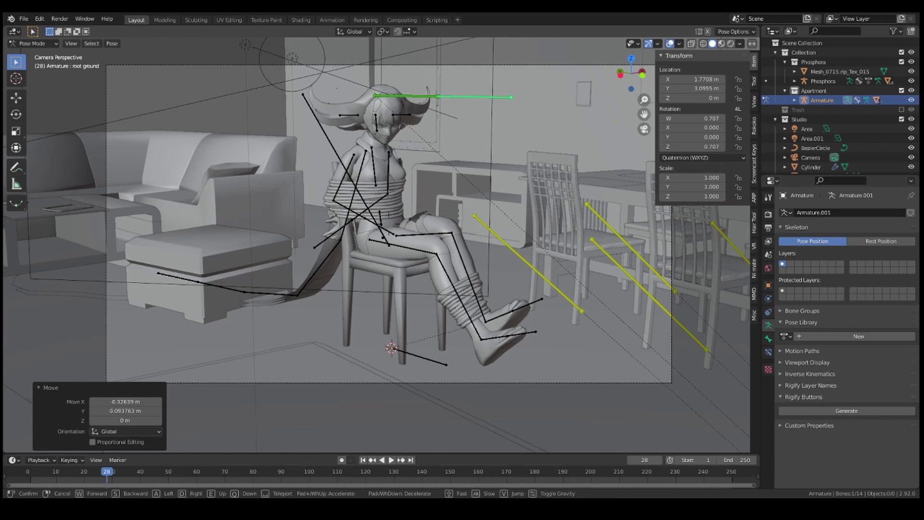
pyautogui.click(409, 243)
# Preview materials with world lighting and turn the centre viewport to face the tied character.
pyautogui.click(731, 43)
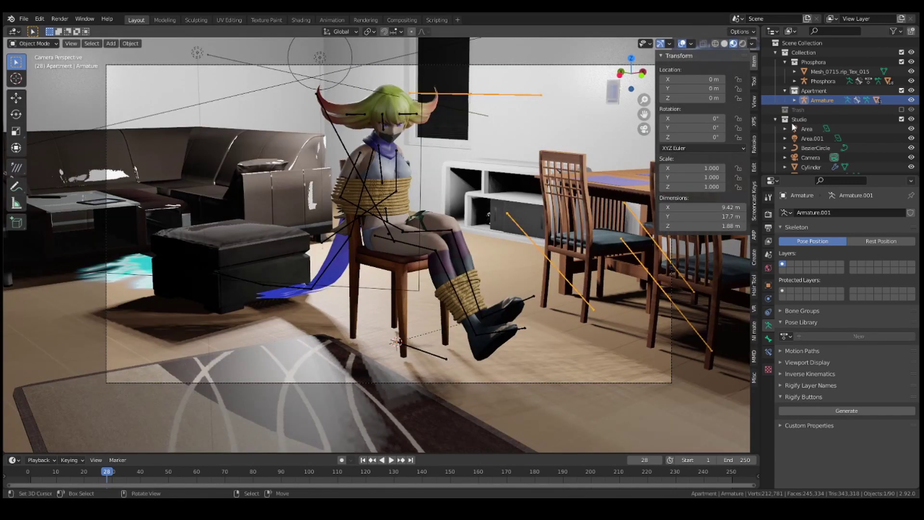
pyautogui.hotkey('ctrl', 'Tab')
pyautogui.click(768, 269)
pyautogui.click(867, 270)
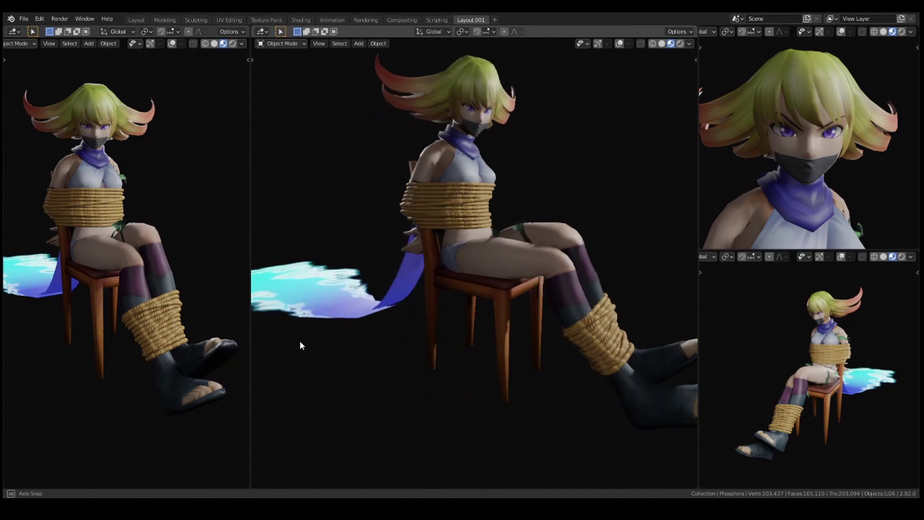
pyautogui.moveTo(291, 350)
pyautogui.mouseDown(button='middle')
pyautogui.moveTo(592, 335)
pyautogui.moveTo(553, 340)
pyautogui.moveTo(611, 319)
pyautogui.moveTo(557, 363)
pyautogui.moveTo(447, 321)
pyautogui.moveTo(506, 242)
pyautogui.moveTo(546, 336)
pyautogui.moveTo(657, 336)
pyautogui.moveTo(520, 346)
pyautogui.moveTo(546, 258)
pyautogui.moveTo(541, 324)
pyautogui.moveTo(498, 319)
pyautogui.moveTo(462, 347)
pyautogui.moveTo(557, 330)
pyautogui.moveTo(521, 310)
pyautogui.moveTo(543, 359)
pyautogui.mouseUp(button='middle')
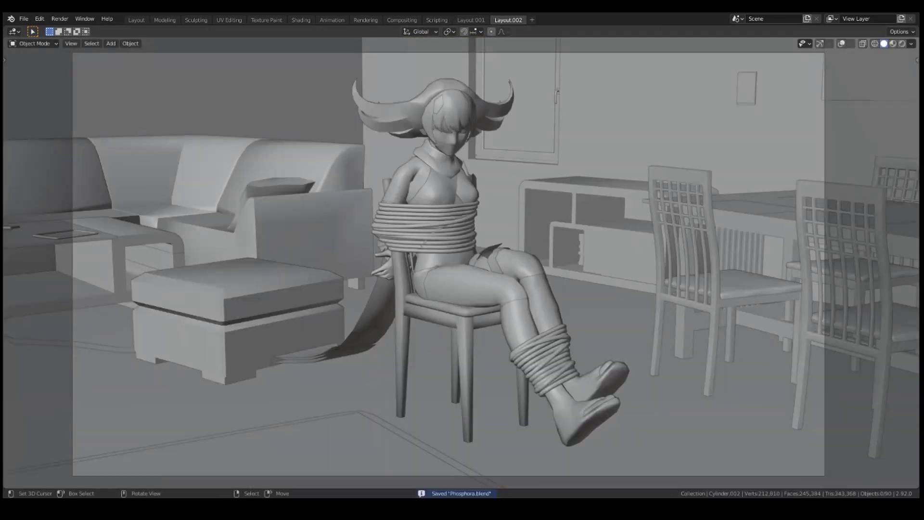
# Switch the camera view's shading to Rendered for a live preview of the scene.
pyautogui.click(890, 43)
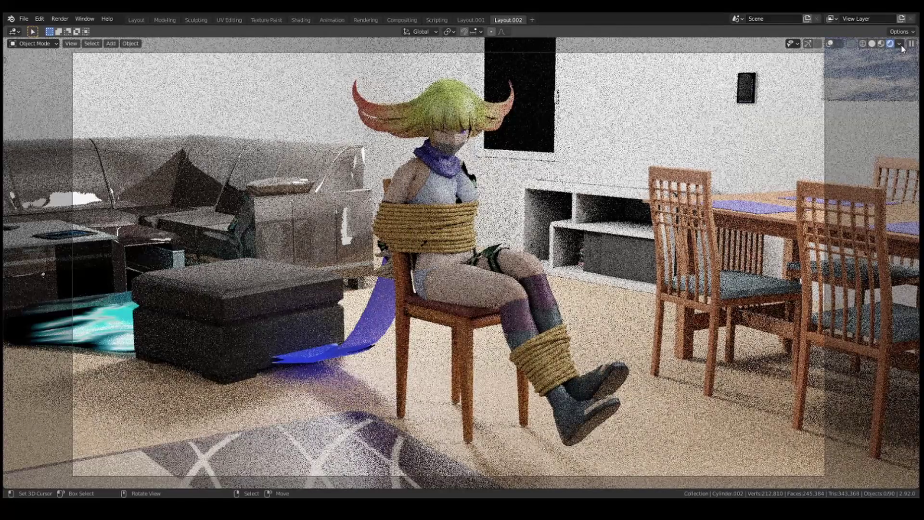